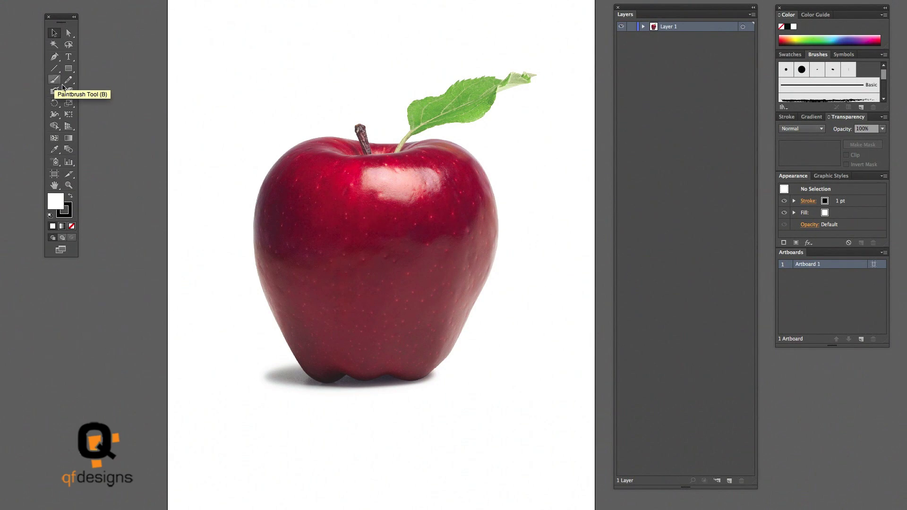
Turn Layer 1, which holds the apple photo, into a template layer with its image undimmed
{"action": "left_click", "coordinate": [396, 215]}
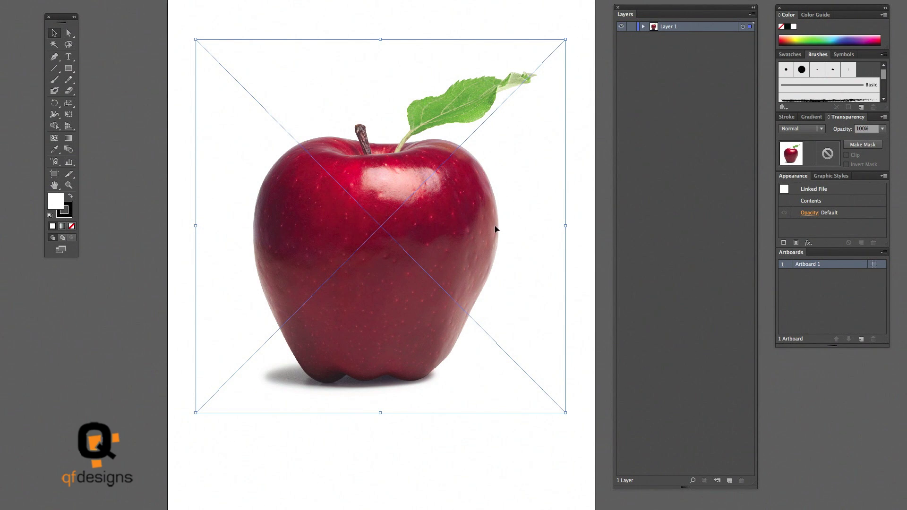
{"action": "double_click", "coordinate": [694, 30]}
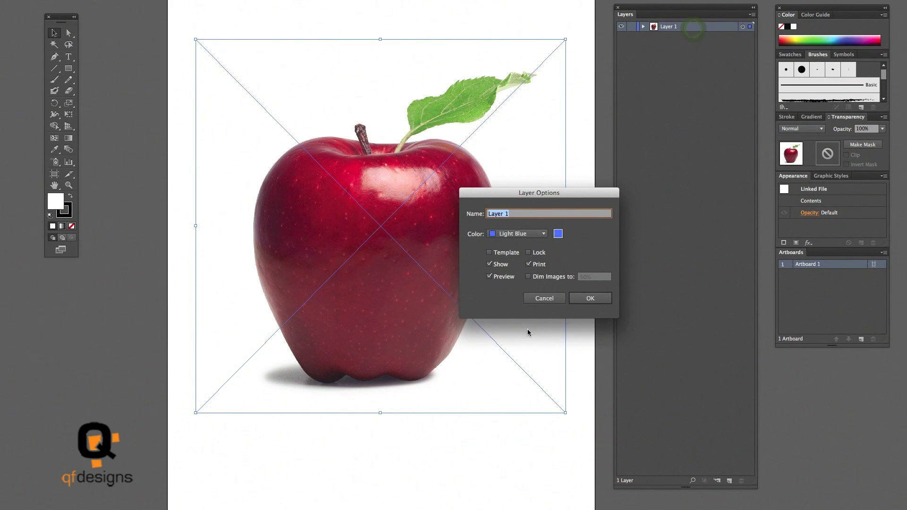
{"action": "left_click", "coordinate": [490, 252]}
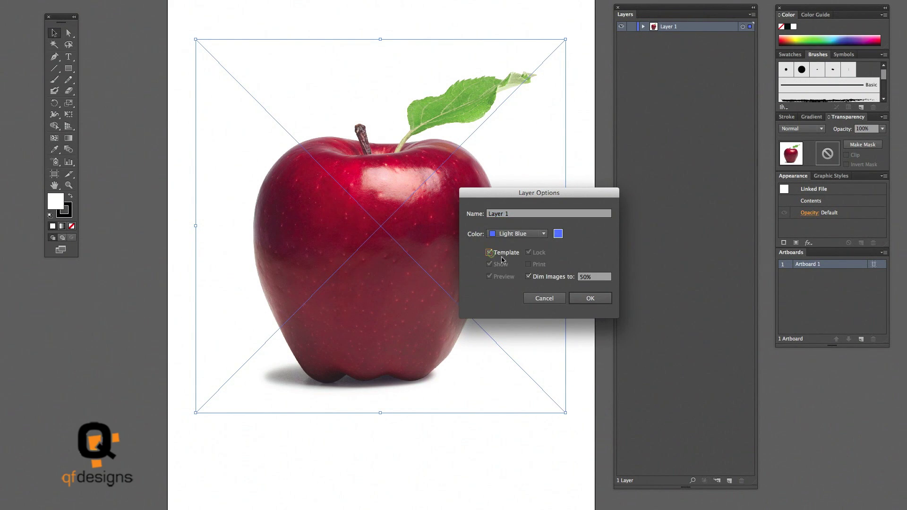
{"action": "double_click", "coordinate": [582, 277]}
{"action": "type", "text": "10"}
{"action": "left_click", "coordinate": [584, 298]}
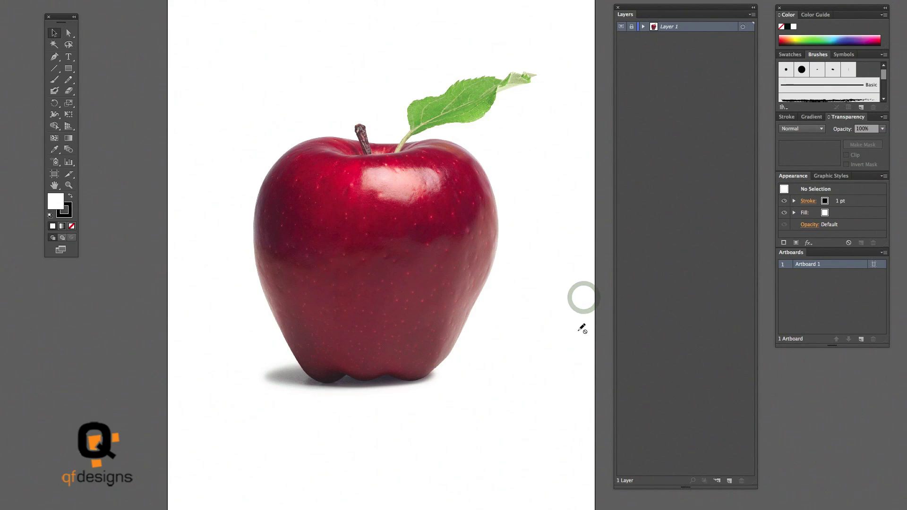
Add a new layer above the template and draw a white-filled rectangle over the middle of the apple
{"action": "left_click", "coordinate": [729, 480]}
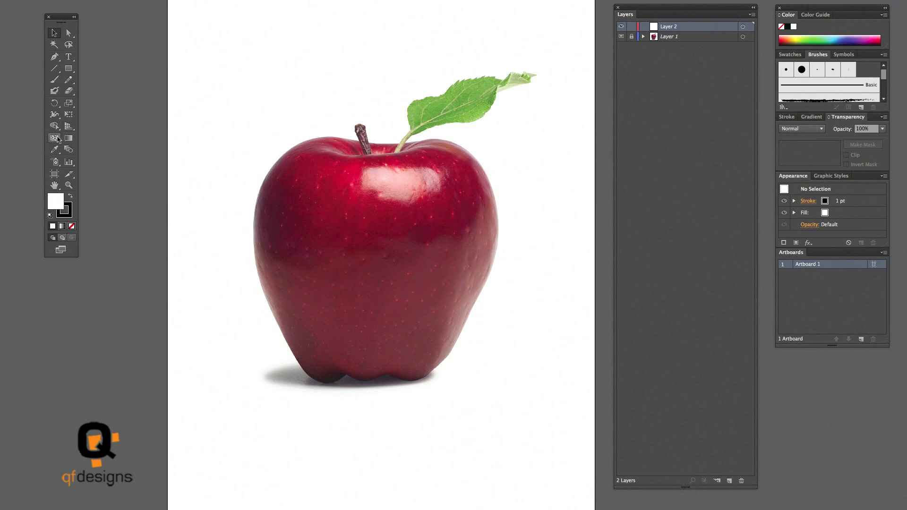
{"action": "left_click", "coordinate": [72, 71]}
{"action": "left_click_drag", "start_coordinate": [277, 160], "coordinate": [455, 346]}
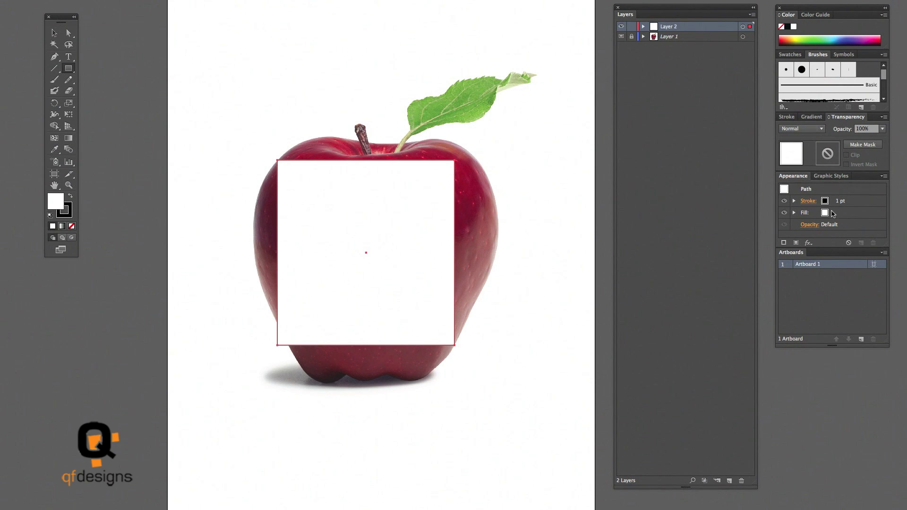
Set Layer 2's highlight color to Medium Blue
{"action": "double_click", "coordinate": [683, 28]}
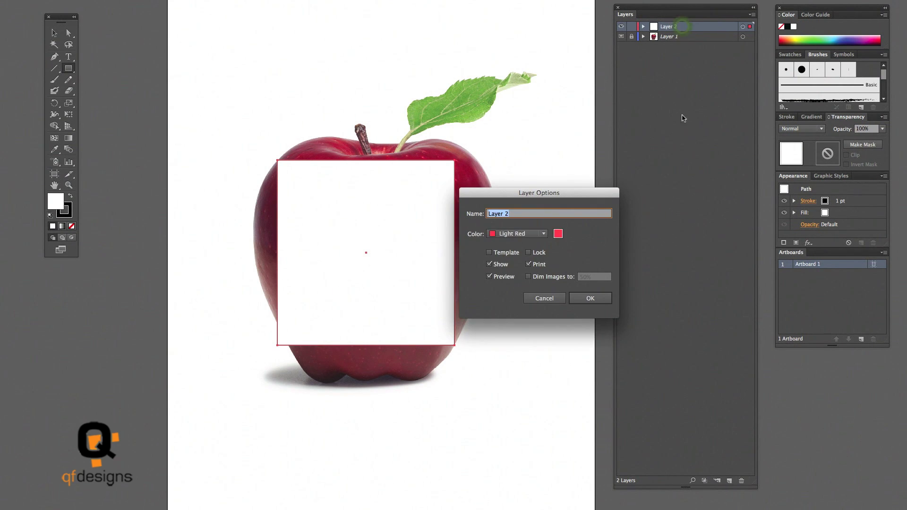
{"action": "left_click", "coordinate": [544, 236]}
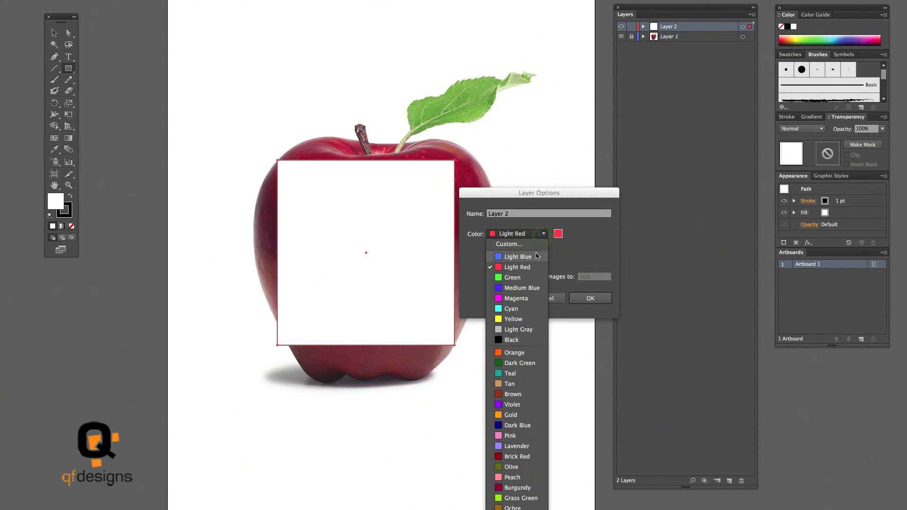
{"action": "left_click", "coordinate": [517, 289]}
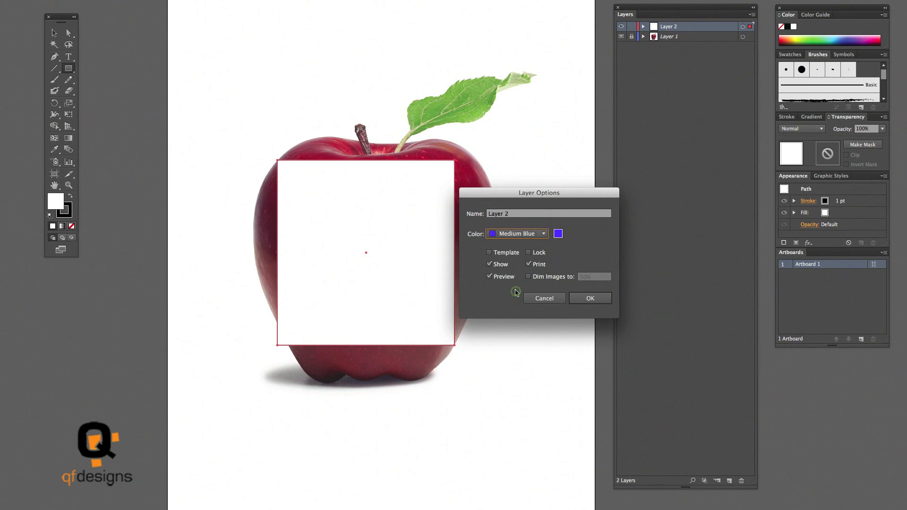
{"action": "left_click", "coordinate": [586, 299]}
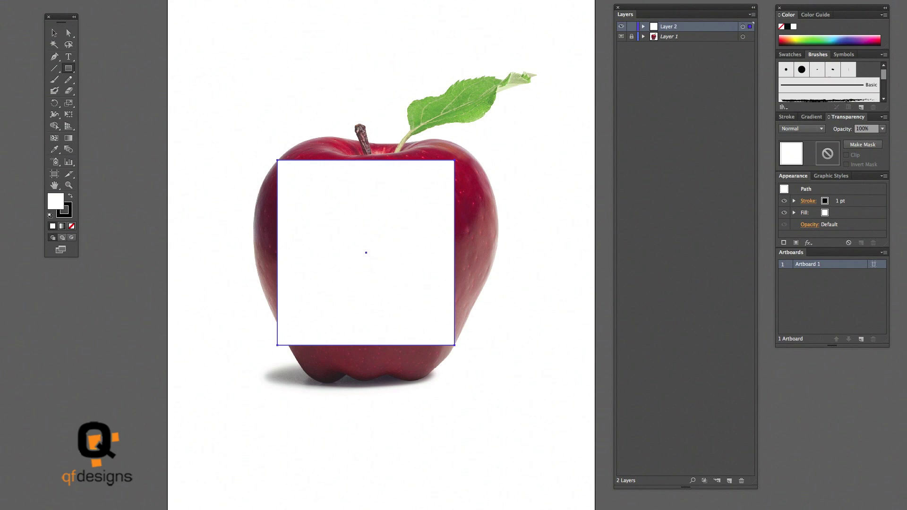
Switch the artwork to Outline view and add a gradient mesh point at the rectangle's center
{"action": "left_click", "coordinate": [134, 0]}
{"action": "mouse_move", "coordinate": [108, 0]}
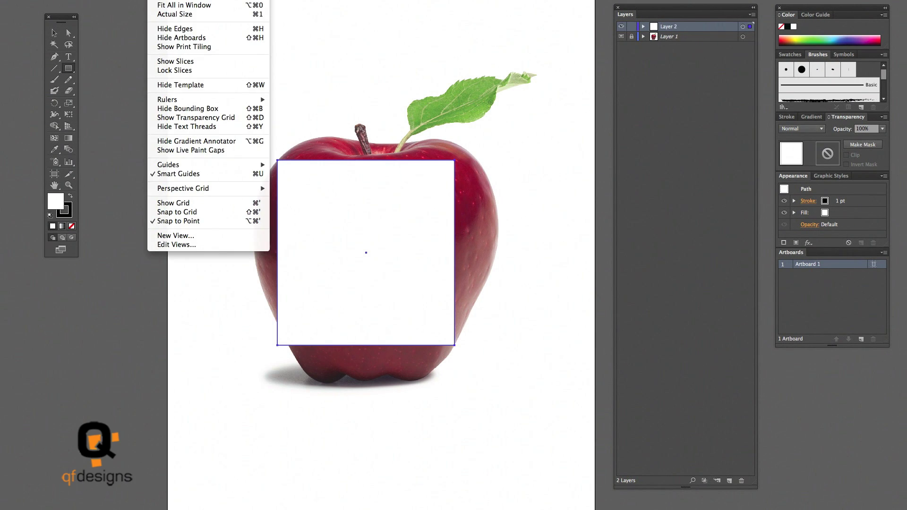
{"action": "left_click", "coordinate": [161, 0]}
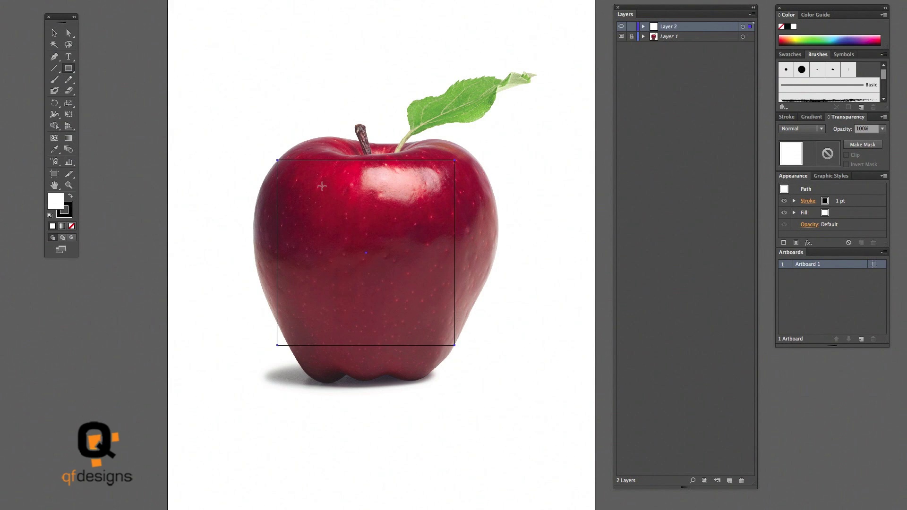
{"action": "left_click", "coordinate": [53, 137]}
{"action": "left_click", "coordinate": [366, 253]}
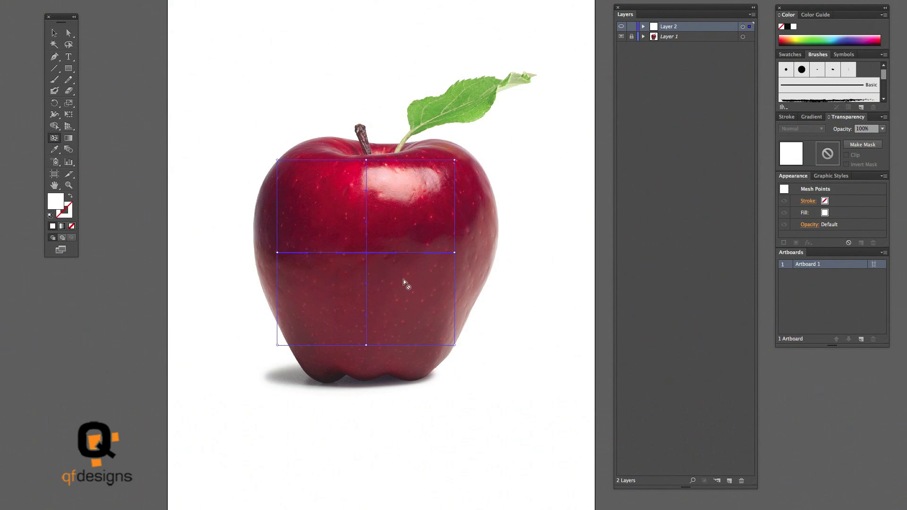
{"action": "left_click", "coordinate": [184, 0]}
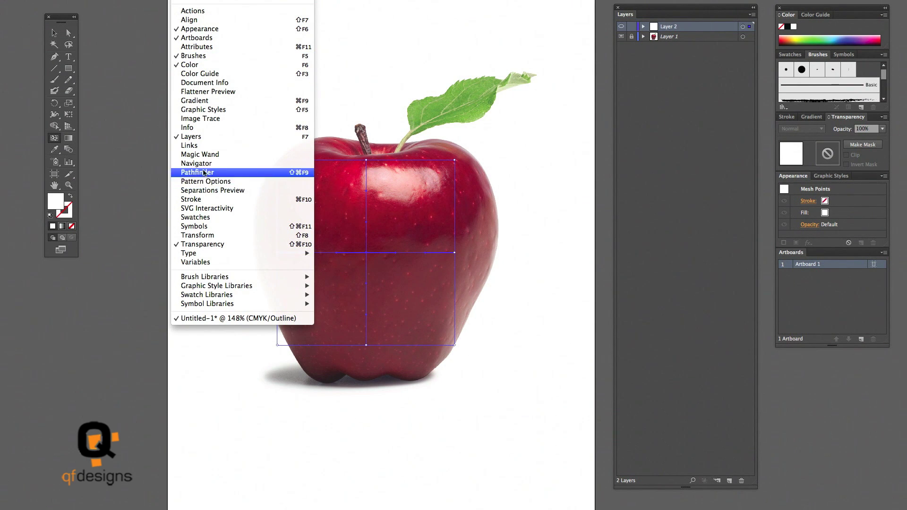
{"action": "left_click", "coordinate": [201, 174]}
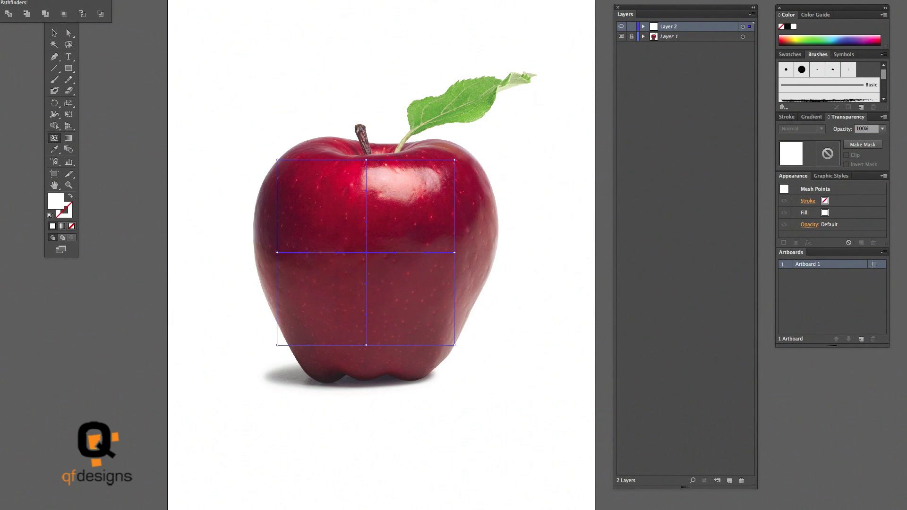
{"action": "key", "text": "shift+super+F9"}
Show the Navigator preview, shrink it and arrange it beside the apple so the artwork stays clear
{"action": "left_click", "coordinate": [141, 0]}
{"action": "mouse_move", "coordinate": [182, 0]}
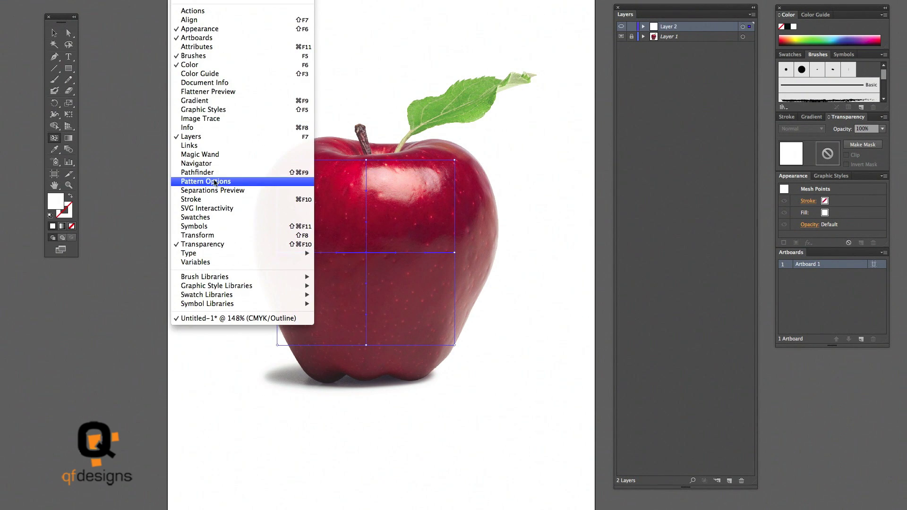
{"action": "left_click", "coordinate": [209, 163]}
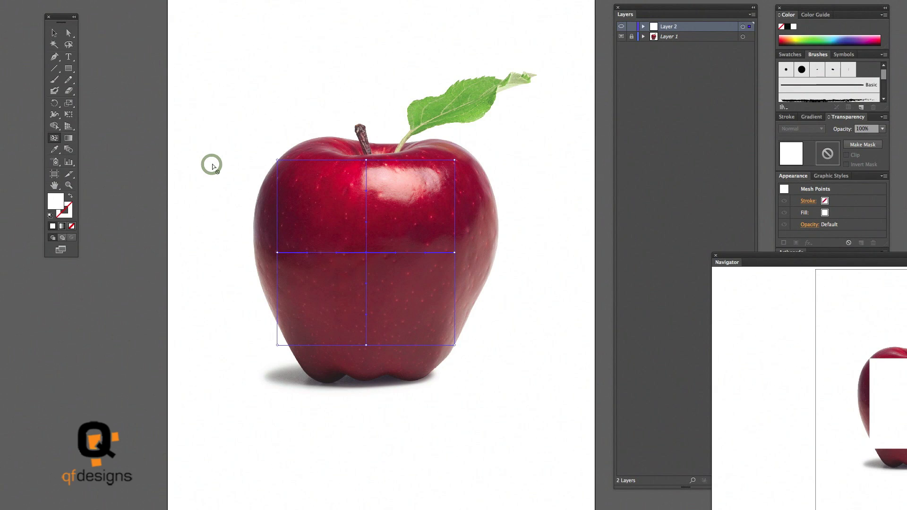
{"action": "left_click", "coordinate": [766, 258]}
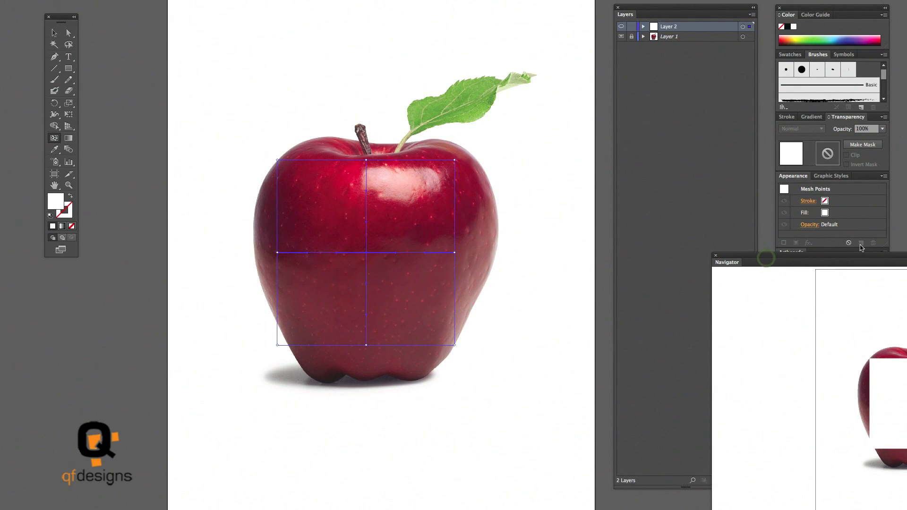
{"action": "left_click_drag", "start_coordinate": [815, 257], "coordinate": [600, 176]}
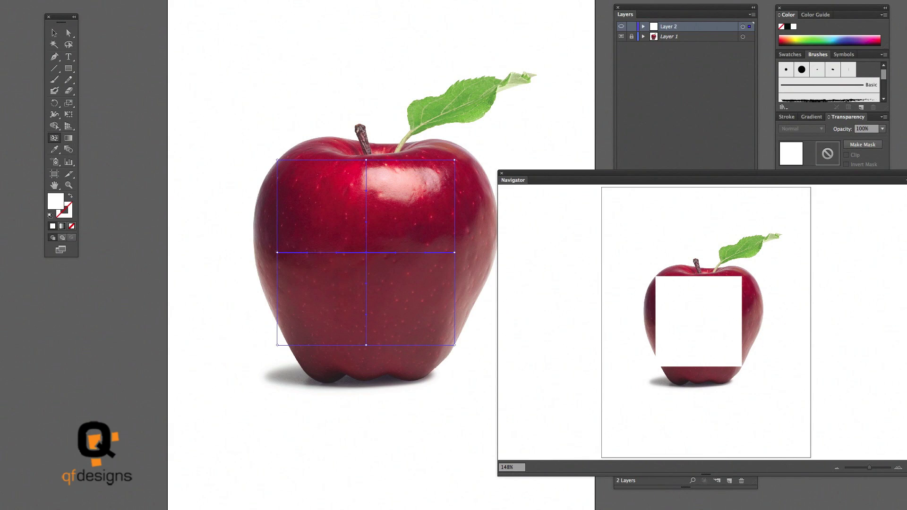
{"action": "left_click_drag", "start_coordinate": [905, 475], "coordinate": [774, 386]}
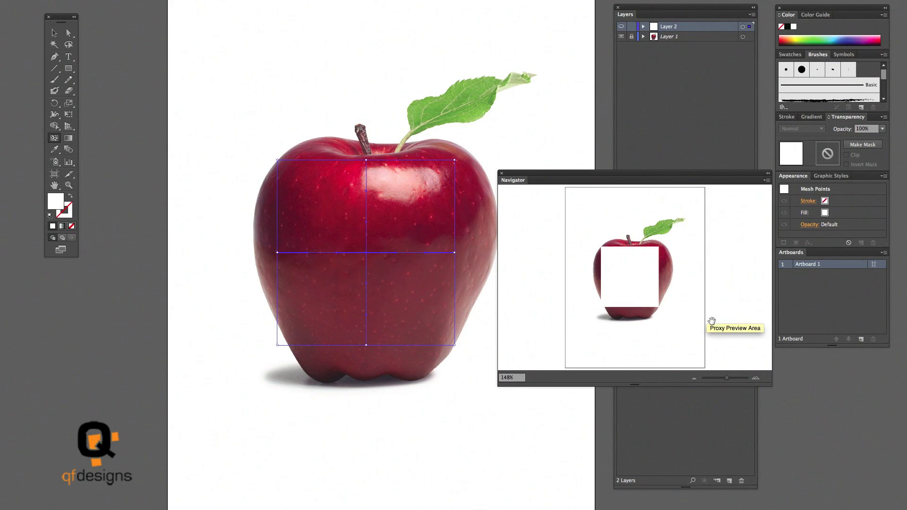
{"action": "left_click_drag", "start_coordinate": [624, 177], "coordinate": [624, 255]}
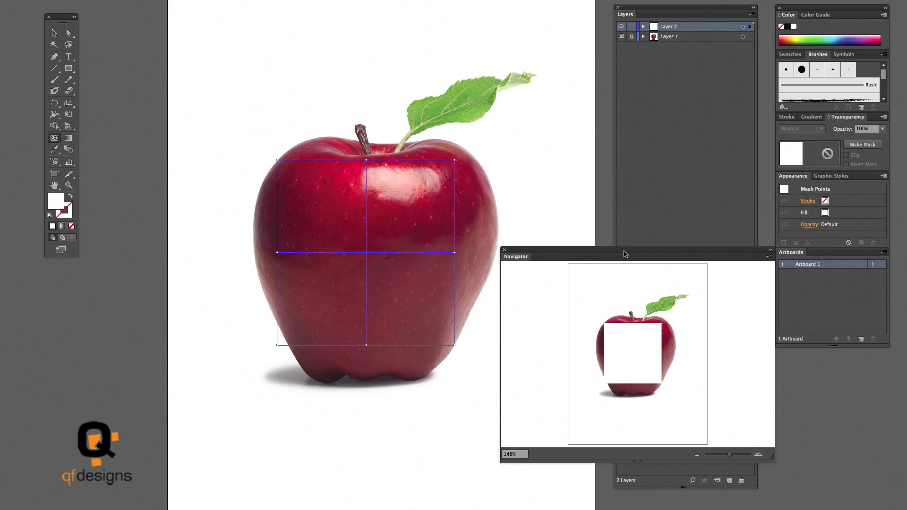
{"action": "left_click_drag", "start_coordinate": [508, 205], "coordinate": [443, 204]}
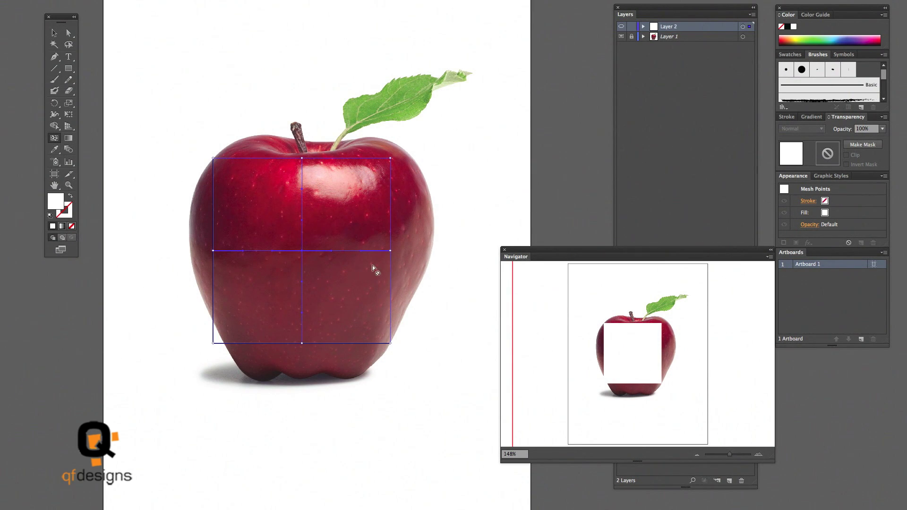
Try bending the vertical mesh line at its upper center point with the Direct Selection and Convert Anchor Point tools
{"action": "left_click", "coordinate": [68, 33]}
{"action": "left_click", "coordinate": [301, 158]}
{"action": "left_click_drag", "start_coordinate": [301, 190], "coordinate": [359, 208]}
{"action": "key", "text": "ctrl+z"}
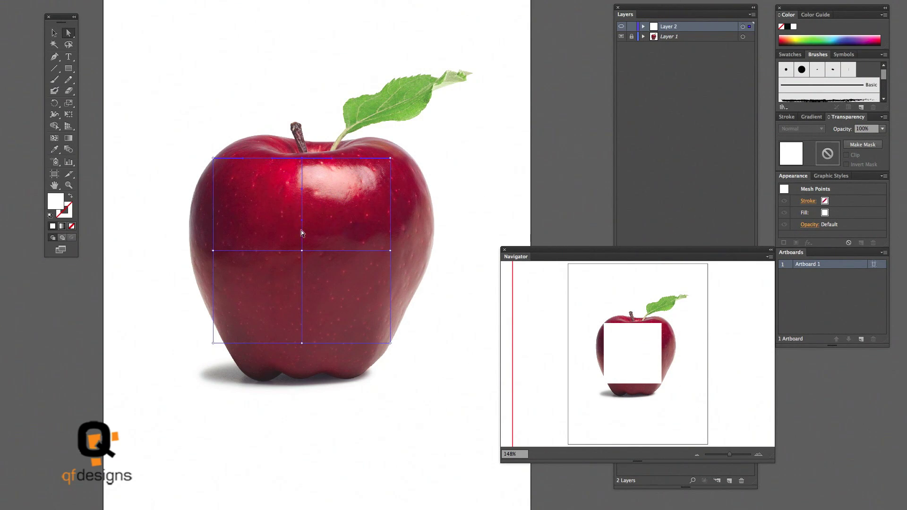
{"action": "mouse_move", "coordinate": [301, 220]}
{"action": "left_mouse_down"}
{"action": "mouse_move", "coordinate": [263, 224]}
{"action": "mouse_move", "coordinate": [330, 225]}
{"action": "mouse_move", "coordinate": [301, 217]}
{"action": "left_mouse_up"}
{"action": "left_click_drag", "start_coordinate": [54, 57], "coordinate": [99, 90]}
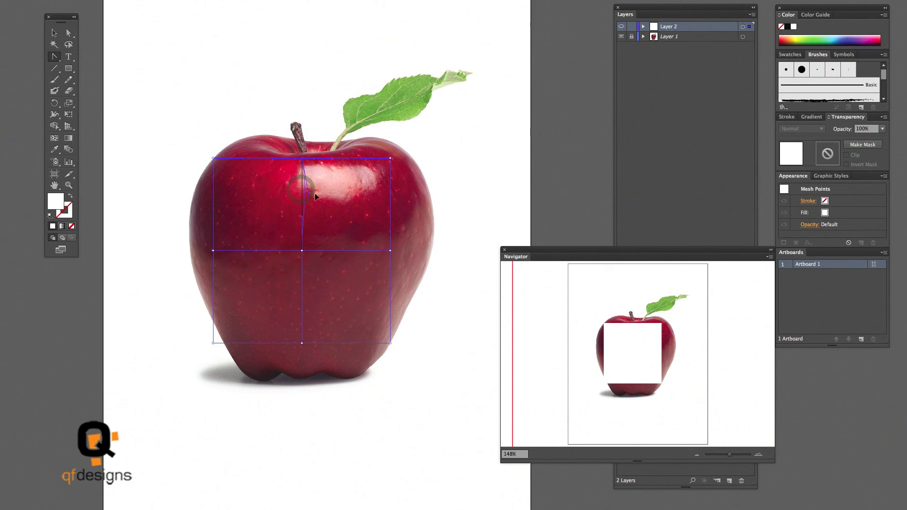
{"action": "left_click_drag", "start_coordinate": [302, 159], "coordinate": [300, 196]}
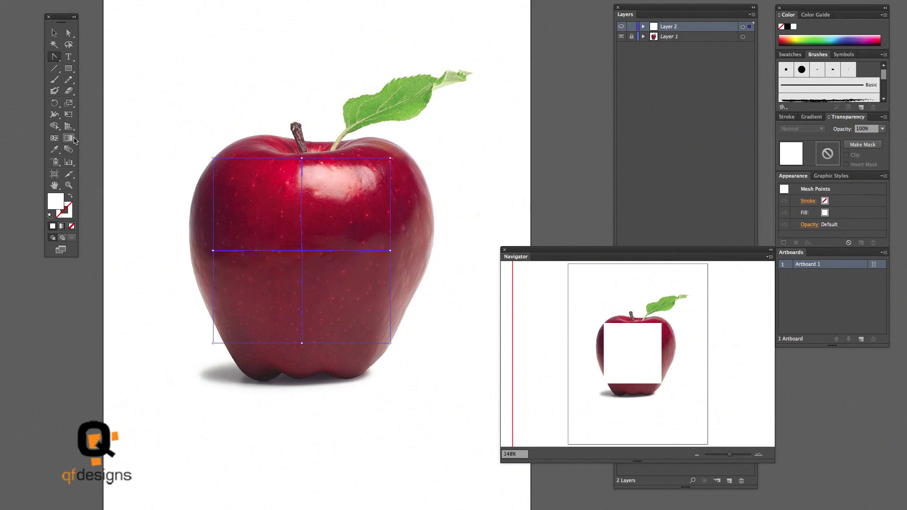
Move the mesh's three right-side points onto the apple's right outline with the Direct Selection tool
{"action": "left_click", "coordinate": [69, 33]}
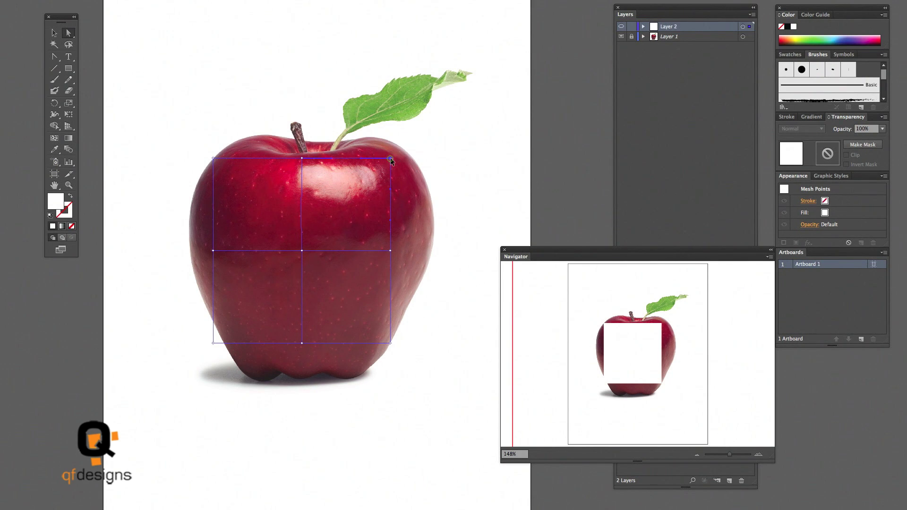
{"action": "mouse_move", "coordinate": [390, 159]}
{"action": "left_mouse_down"}
{"action": "mouse_move", "coordinate": [401, 146]}
{"action": "mouse_move", "coordinate": [389, 142]}
{"action": "left_mouse_up"}
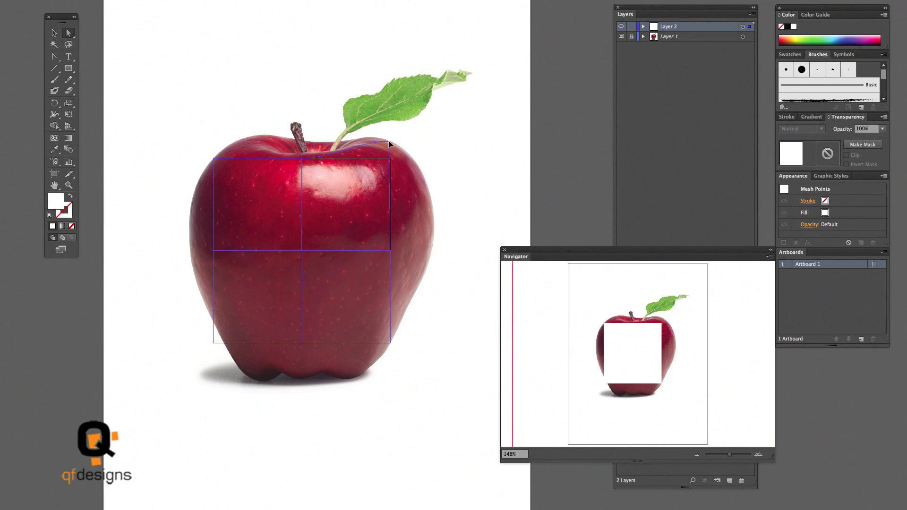
{"action": "left_click", "coordinate": [390, 251]}
{"action": "left_click_drag", "start_coordinate": [389, 251], "coordinate": [433, 248]}
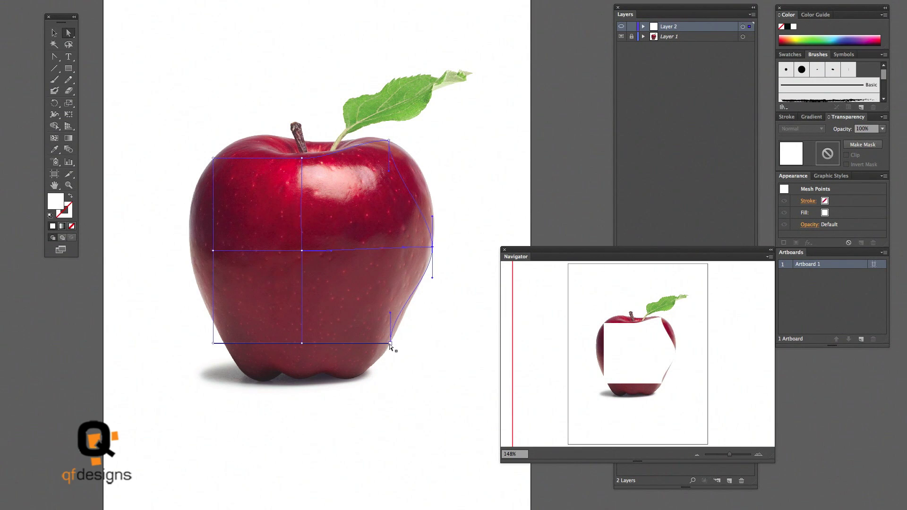
{"action": "left_click_drag", "start_coordinate": [390, 344], "coordinate": [384, 362]}
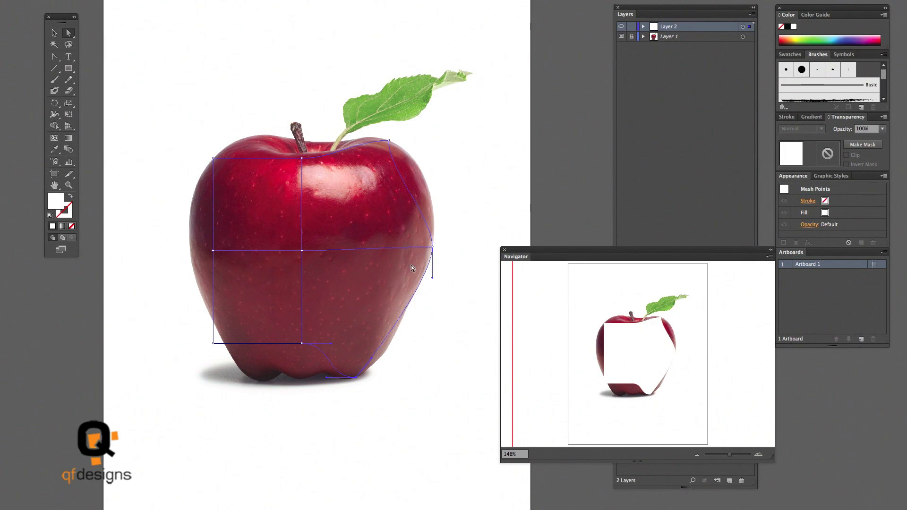
Adjust the direction handles of the mesh's right-side points so its upper right edge follows the apple's curve
{"action": "left_click", "coordinate": [430, 246]}
{"action": "left_click_drag", "start_coordinate": [389, 170], "coordinate": [437, 167]}
{"action": "left_click", "coordinate": [431, 216]}
{"action": "left_click_drag", "start_coordinate": [439, 224], "coordinate": [437, 224]}
Move the mesh's left-side and bottom center points onto the apple's outline and curve the lower left edge
{"action": "left_click_drag", "start_coordinate": [213, 157], "coordinate": [221, 151]}
{"action": "left_click_drag", "start_coordinate": [213, 251], "coordinate": [190, 248]}
{"action": "left_click_drag", "start_coordinate": [213, 343], "coordinate": [254, 379]}
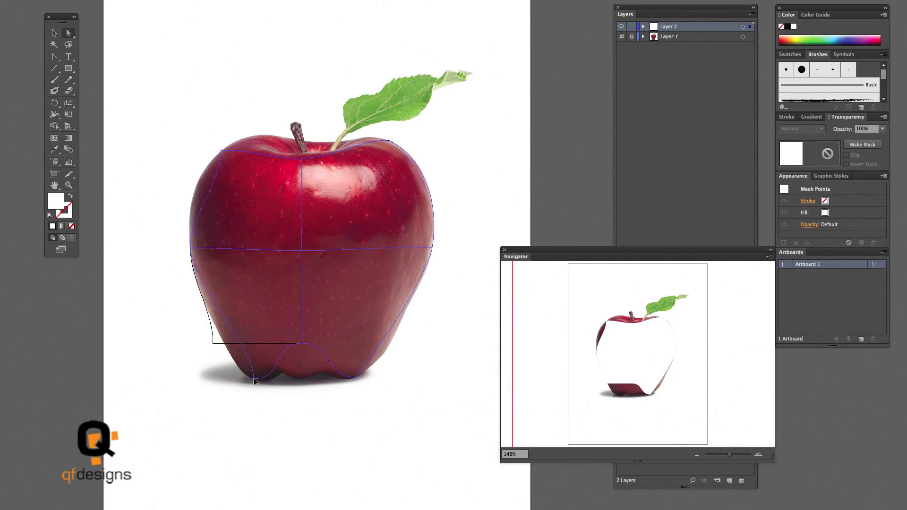
{"action": "left_click_drag", "start_coordinate": [253, 348], "coordinate": [231, 369]}
{"action": "left_click_drag", "start_coordinate": [302, 343], "coordinate": [299, 378]}
Fit the mesh's upper edge to the apple's shoulder and add a vertical mesh line left of center
{"action": "left_click_drag", "start_coordinate": [221, 150], "coordinate": [223, 150]}
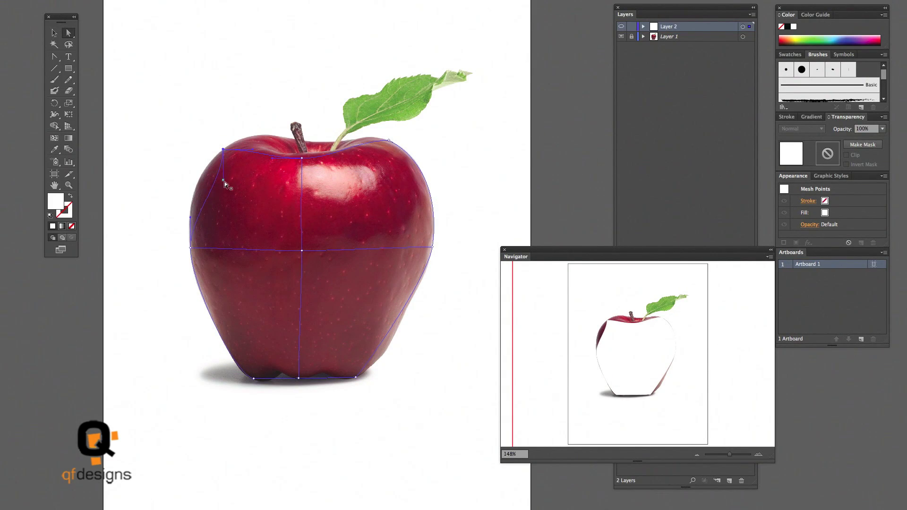
{"action": "left_click_drag", "start_coordinate": [302, 157], "coordinate": [251, 140]}
{"action": "left_click", "coordinate": [54, 138]}
{"action": "left_click", "coordinate": [264, 138]}
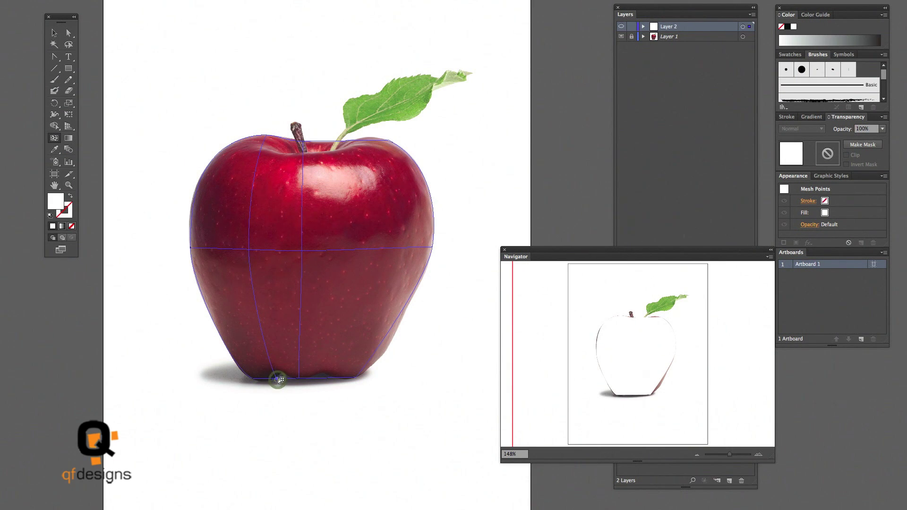
Reshape the lower left mesh handles with the Convert Anchor Point tool to follow the apple's bottom lobe
{"action": "key", "text": "ctrl+plus"}
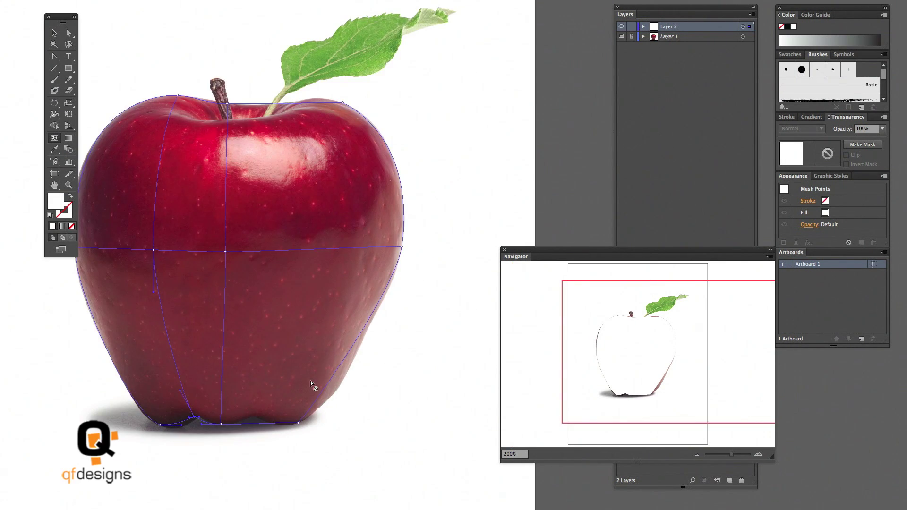
{"action": "scroll", "coordinate": [305, 376], "scroll_direction": "left", "scroll_amount": 5}
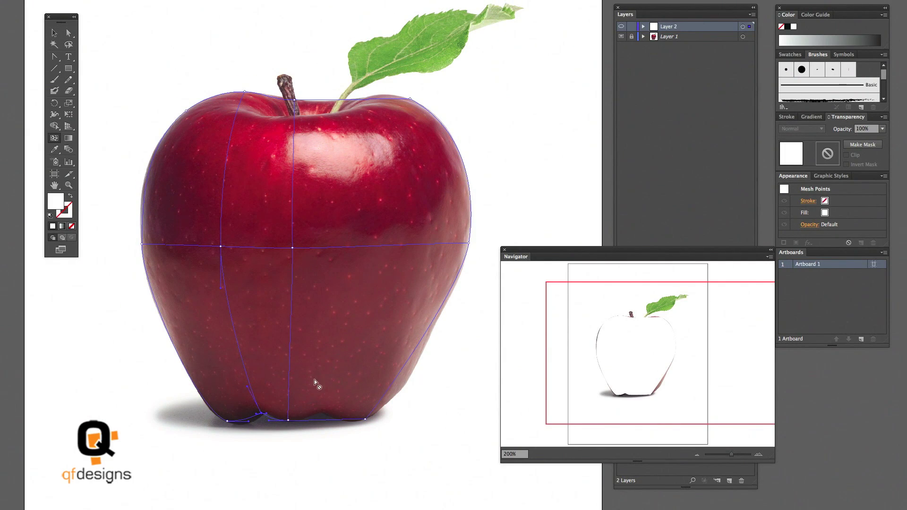
{"action": "left_click", "coordinate": [54, 58]}
{"action": "left_click", "coordinate": [256, 415]}
{"action": "left_click_drag", "start_coordinate": [248, 421], "coordinate": [243, 429]}
{"action": "left_click_drag", "start_coordinate": [197, 411], "coordinate": [201, 421]}
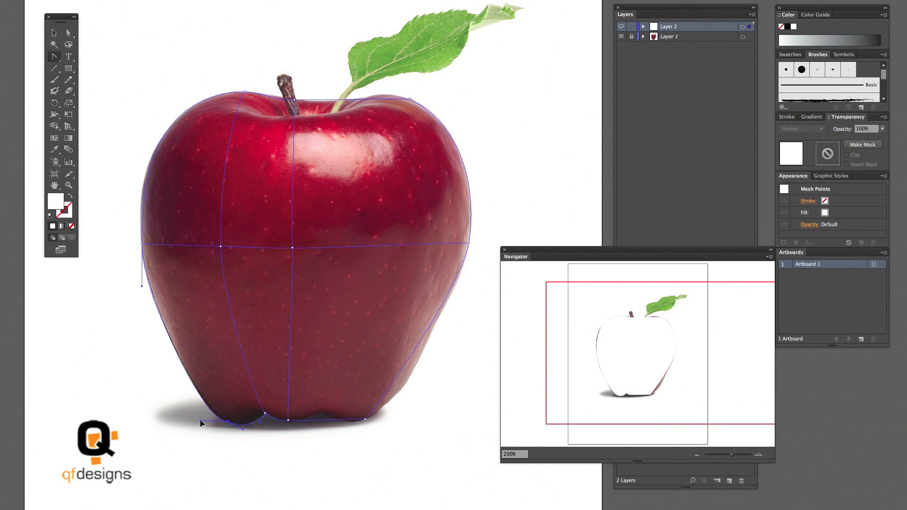
Add a vertical mesh line right of center and curve the bottom edge handles to follow the apple's lower lobes
{"action": "key", "text": "u"}
{"action": "left_click", "coordinate": [322, 413]}
{"action": "key", "text": "a"}
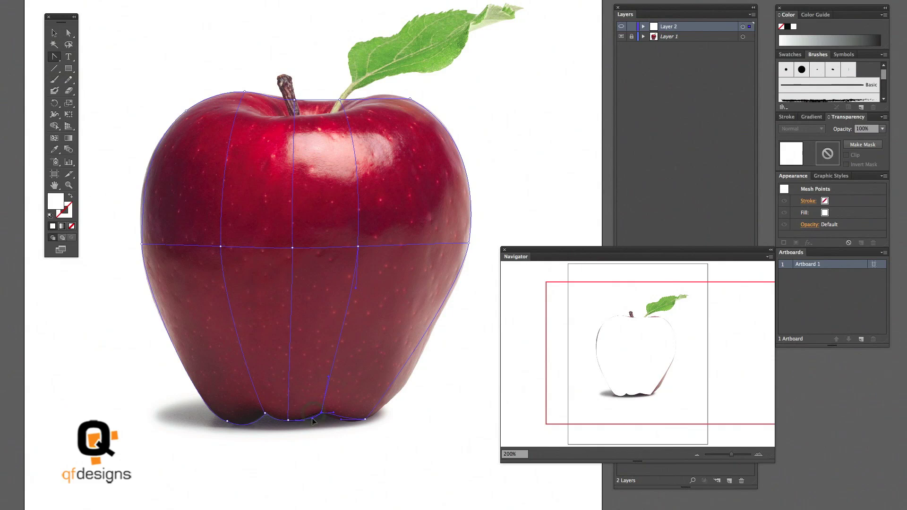
{"action": "left_click", "coordinate": [258, 427]}
Add a horizontal mesh line across the apple's lower half and fit the mesh's upper right edge to the shoulder
{"action": "key", "text": "u"}
{"action": "left_click", "coordinate": [441, 315]}
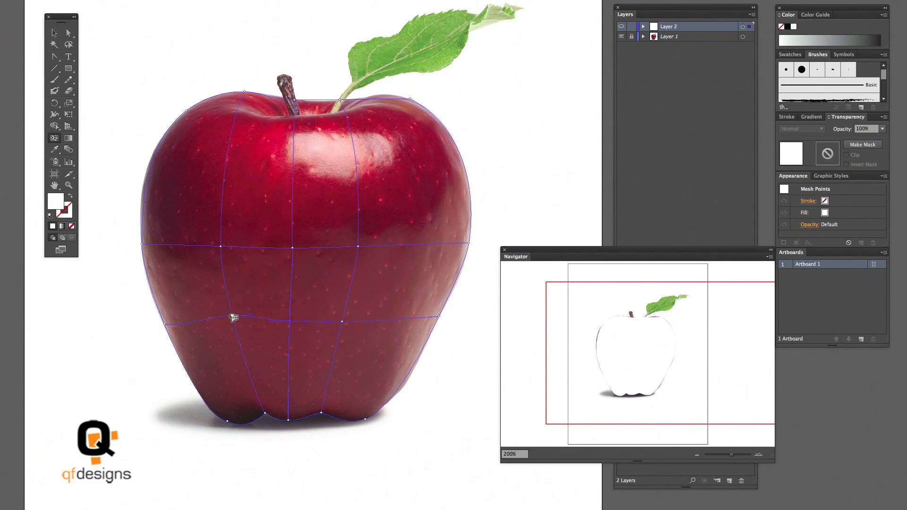
{"action": "left_click", "coordinate": [361, 246]}
{"action": "key", "text": "a"}
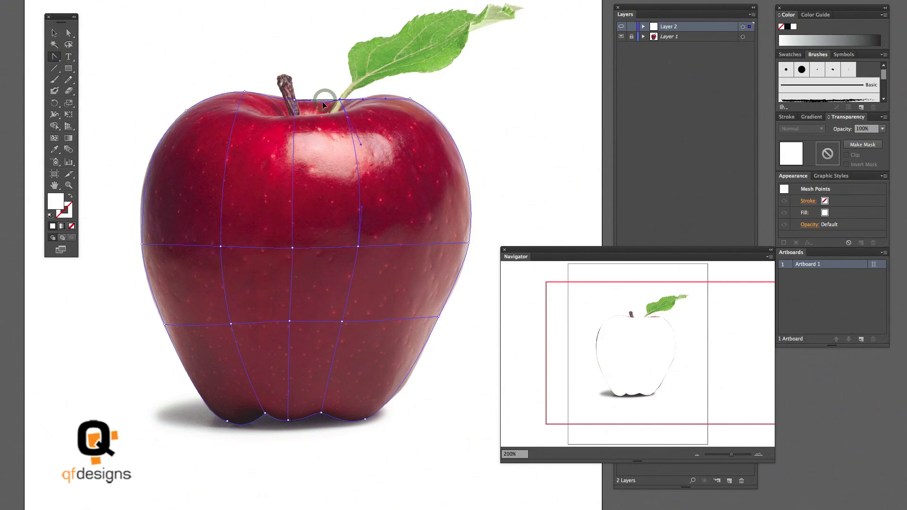
{"action": "left_click", "coordinate": [410, 100]}
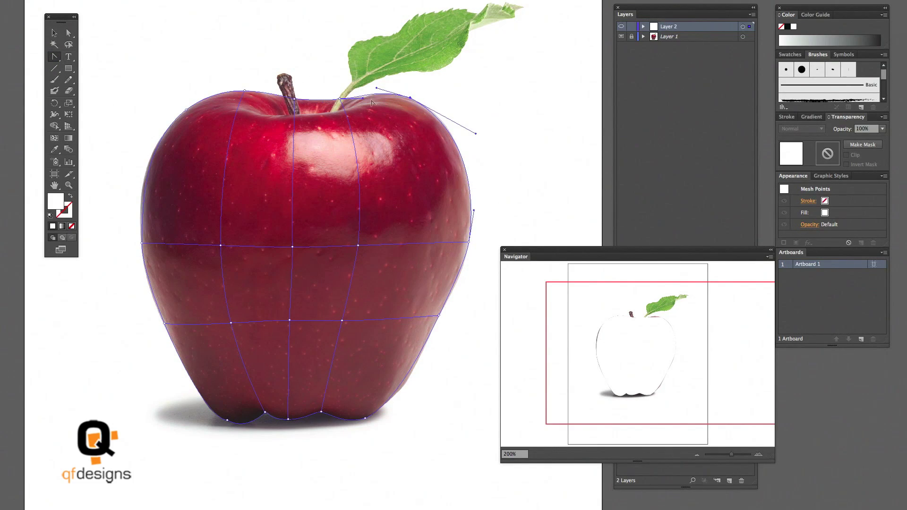
{"action": "left_click", "coordinate": [290, 321]}
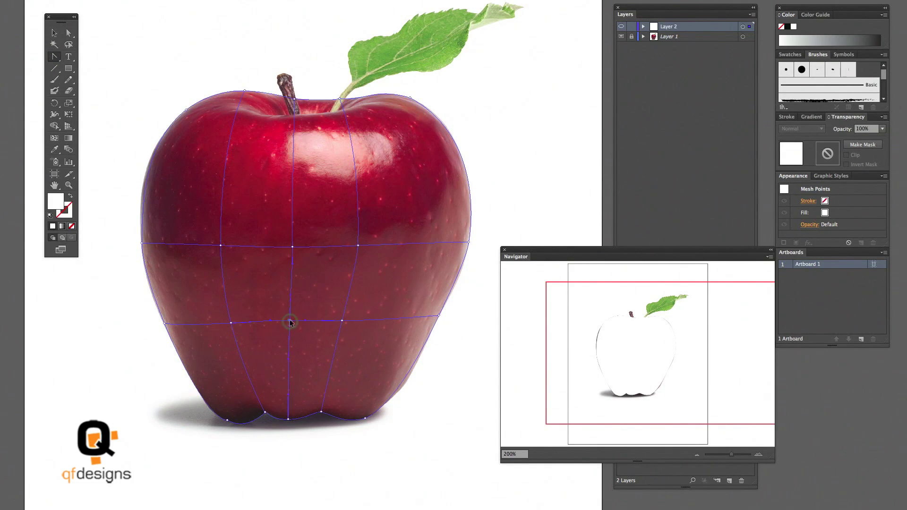
Add horizontal mesh lines through the apple's highlight and along the front rim of the stem cavity
{"action": "left_click", "coordinate": [52, 136]}
{"action": "left_click", "coordinate": [229, 140]}
{"action": "left_click", "coordinate": [371, 111]}
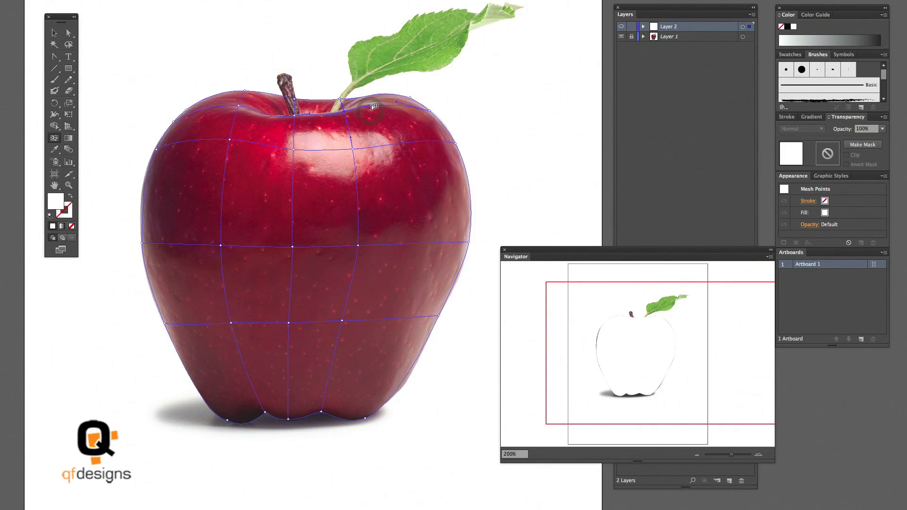
{"action": "key", "text": "a"}
{"action": "left_click", "coordinate": [369, 101]}
Add vertical mesh lines close to the apple's left and right edges
{"action": "key", "text": "u"}
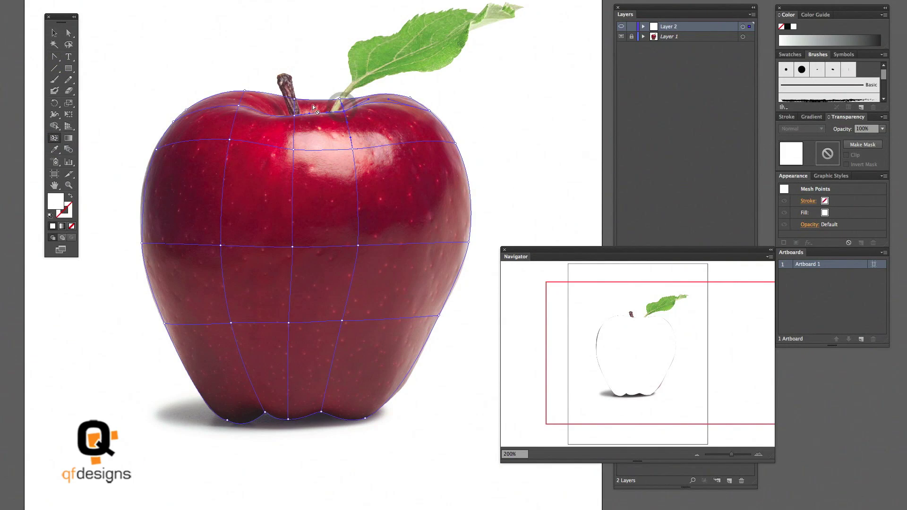
{"action": "left_click", "coordinate": [179, 142]}
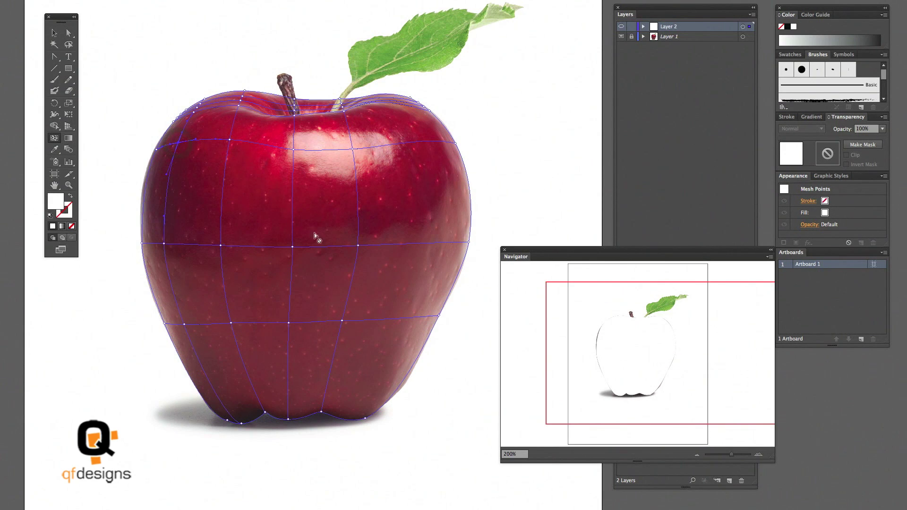
{"action": "left_click", "coordinate": [425, 143]}
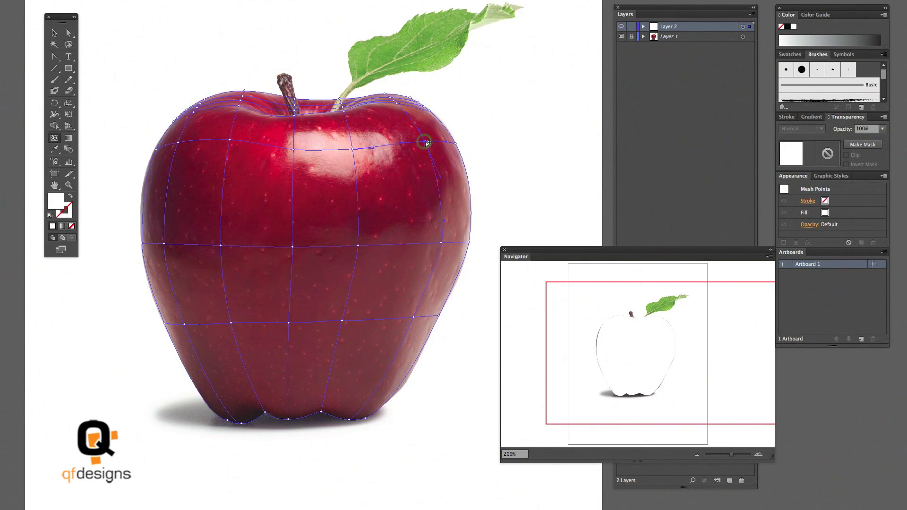
{"action": "left_click", "coordinate": [455, 243]}
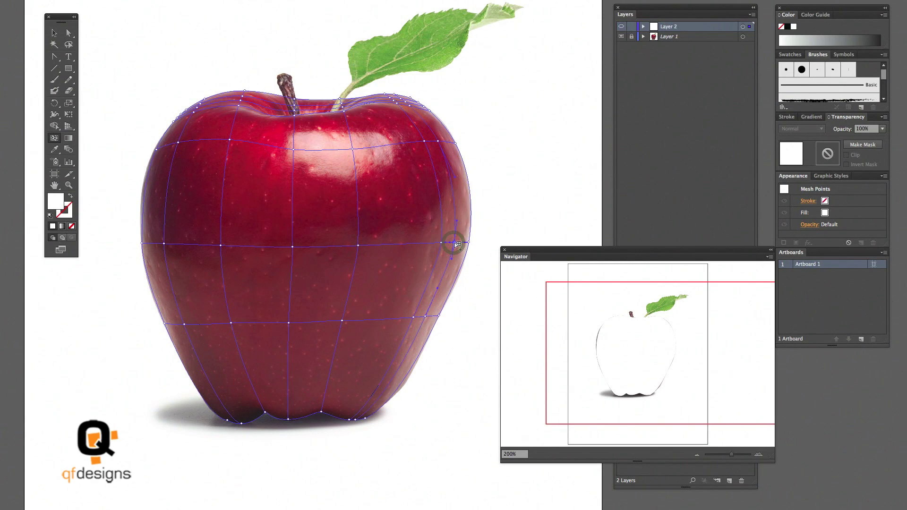
Subdivide the mesh's middle with extra vertical lines between the existing ones, including through and left of the highlight
{"action": "left_click", "coordinate": [373, 321]}
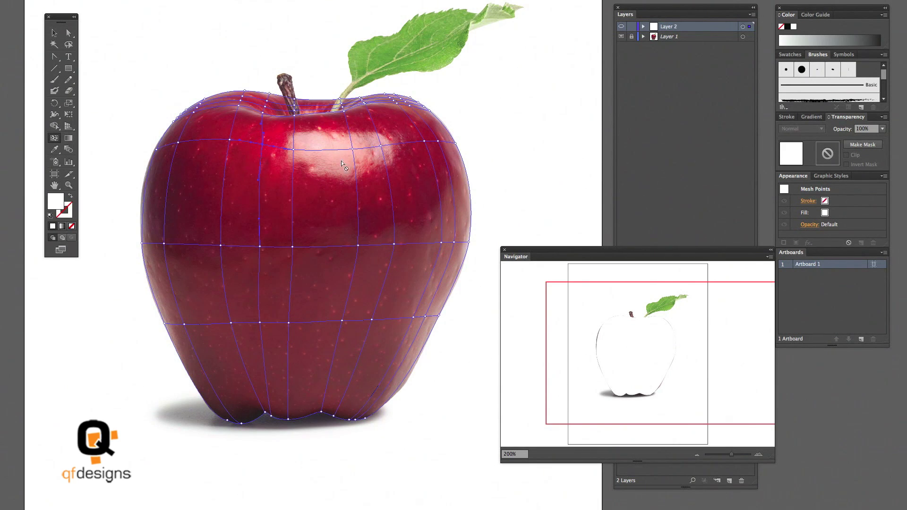
{"action": "left_click", "coordinate": [327, 149]}
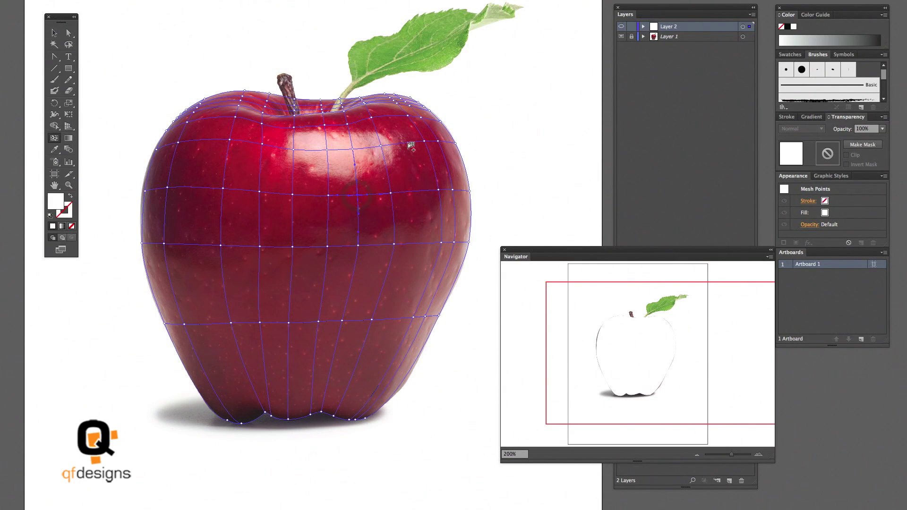
{"action": "left_click", "coordinate": [280, 146]}
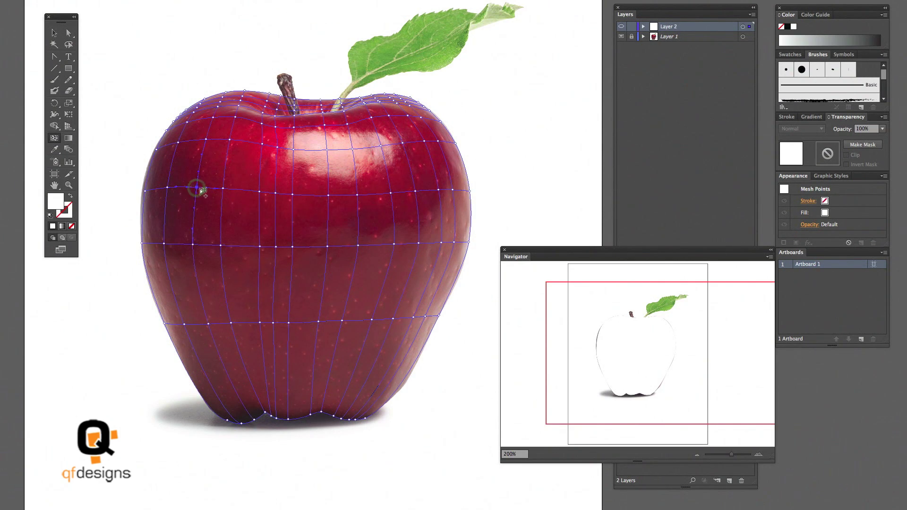
Add a horizontal mesh line just above the apple's scalloped bottom edge
{"action": "left_click", "coordinate": [54, 150]}
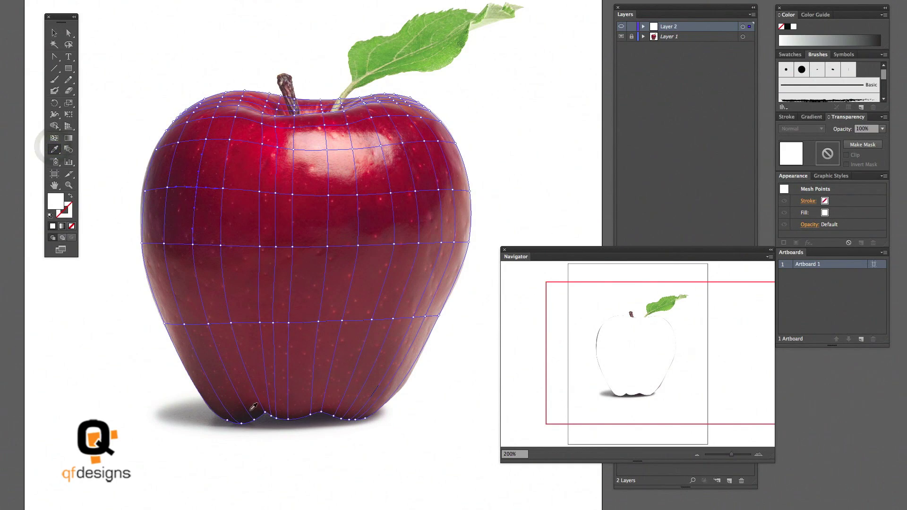
{"action": "left_click", "coordinate": [53, 138]}
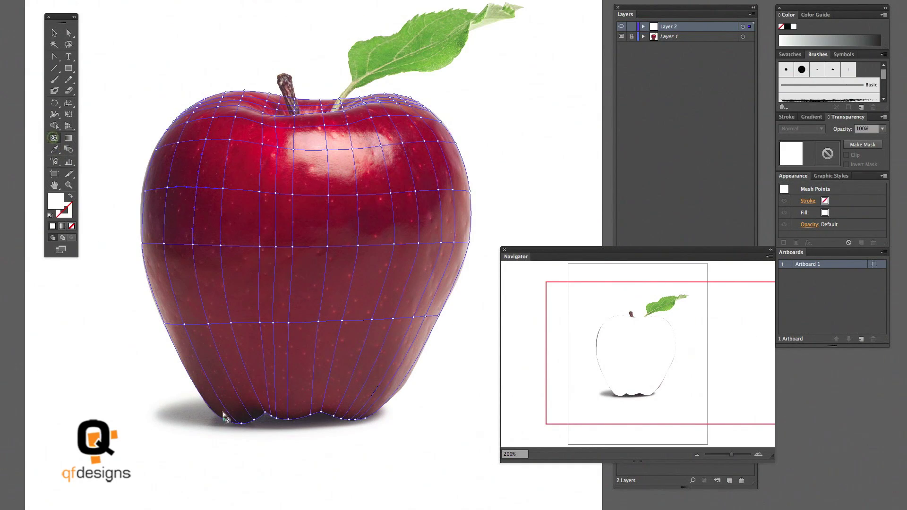
{"action": "left_click", "coordinate": [255, 394]}
Color the mesh points along the bottom of the left lobe with the Eyedropper, sampling the photo beneath each point
{"action": "left_click", "coordinate": [55, 149]}
{"action": "left_click", "coordinate": [227, 420]}
{"action": "left_click_drag", "start_coordinate": [229, 420], "coordinate": [239, 424]}
{"action": "left_click", "coordinate": [254, 419], "text": "super"}
{"action": "left_click", "coordinate": [251, 419]}
{"action": "left_click", "coordinate": [248, 418]}
Color the bottom edge points from the left notch to the center with colors sampled from the photo
{"action": "left_click", "coordinate": [265, 412], "text": "super"}
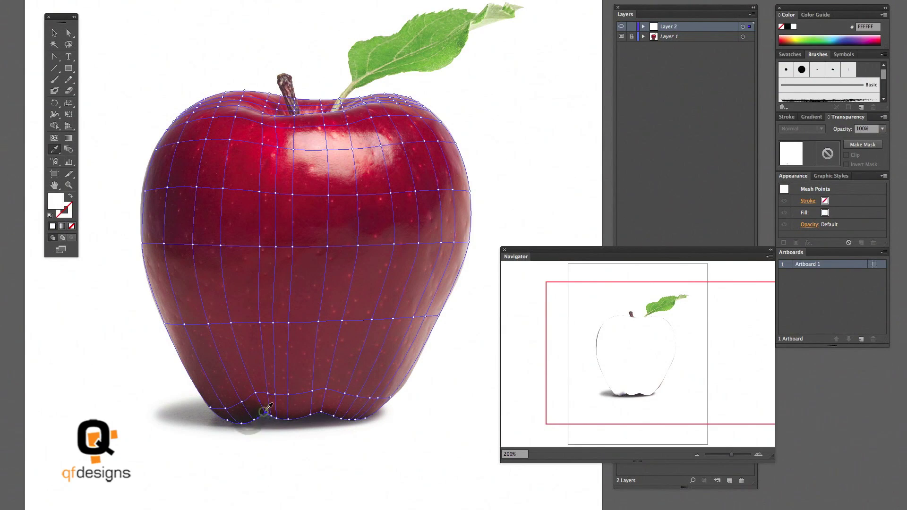
{"action": "left_click", "coordinate": [267, 413]}
{"action": "left_click", "coordinate": [276, 418], "text": "super"}
{"action": "left_click", "coordinate": [273, 413]}
{"action": "left_click", "coordinate": [276, 419], "text": "super"}
{"action": "left_click", "coordinate": [277, 422]}
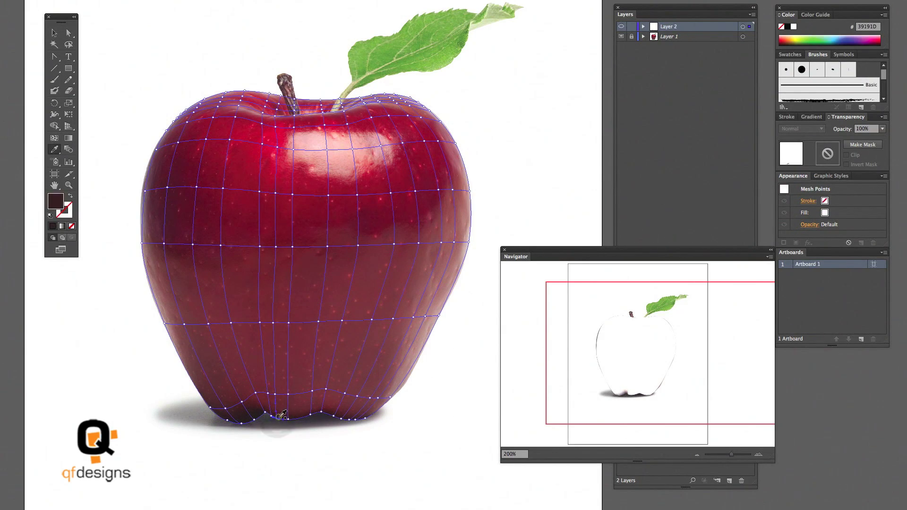
{"action": "left_click", "coordinate": [289, 419], "text": "super"}
{"action": "left_click", "coordinate": [290, 418]}
Color the remaining bottom edge points right of center with colors sampled from the photo
{"action": "left_click", "coordinate": [310, 415], "text": "super"}
{"action": "left_click", "coordinate": [308, 415]}
{"action": "left_click", "coordinate": [322, 413], "text": "super"}
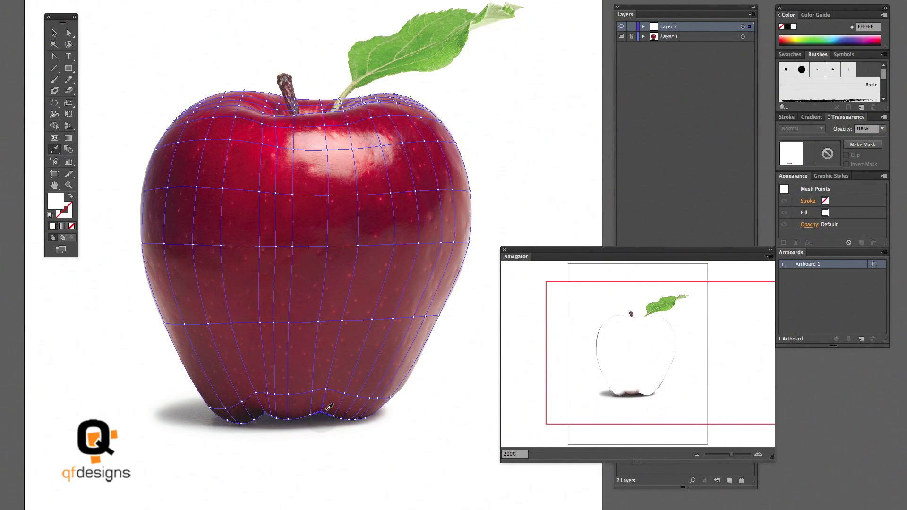
{"action": "left_click", "coordinate": [321, 414]}
{"action": "left_click", "coordinate": [334, 416], "text": "super"}
{"action": "left_click", "coordinate": [335, 419]}
{"action": "left_click", "coordinate": [342, 418], "text": "super"}
{"action": "left_click", "coordinate": [347, 420]}
{"action": "left_click", "coordinate": [354, 417]}
{"action": "left_click", "coordinate": [363, 419]}
{"action": "left_click", "coordinate": [370, 414]}
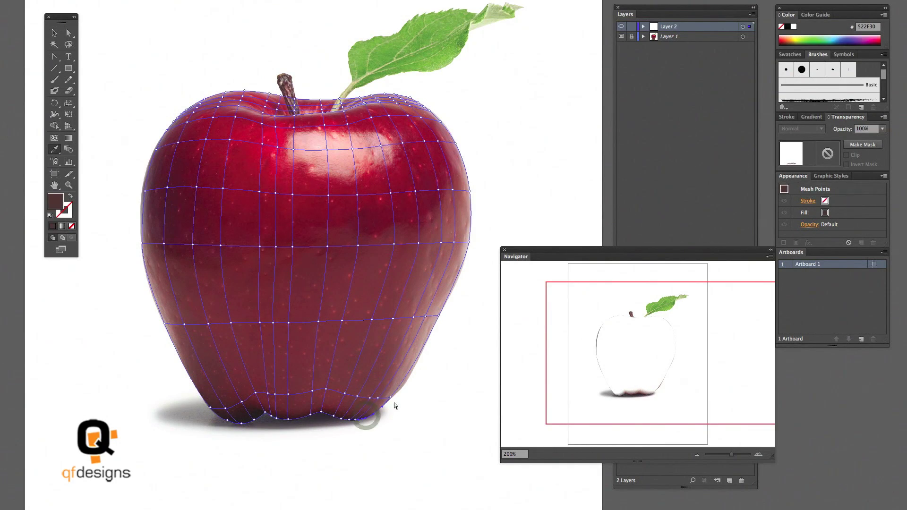
Pull the lower right corner point's handle onto the apple's outline and fill the point with a sampled photo color
{"action": "left_click", "coordinate": [391, 397]}
{"action": "key", "text": "u"}
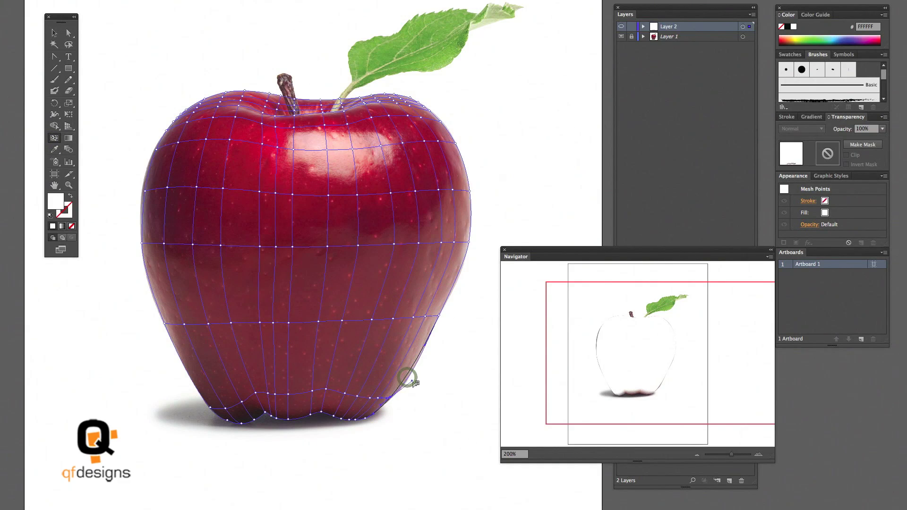
{"action": "left_click", "coordinate": [55, 56]}
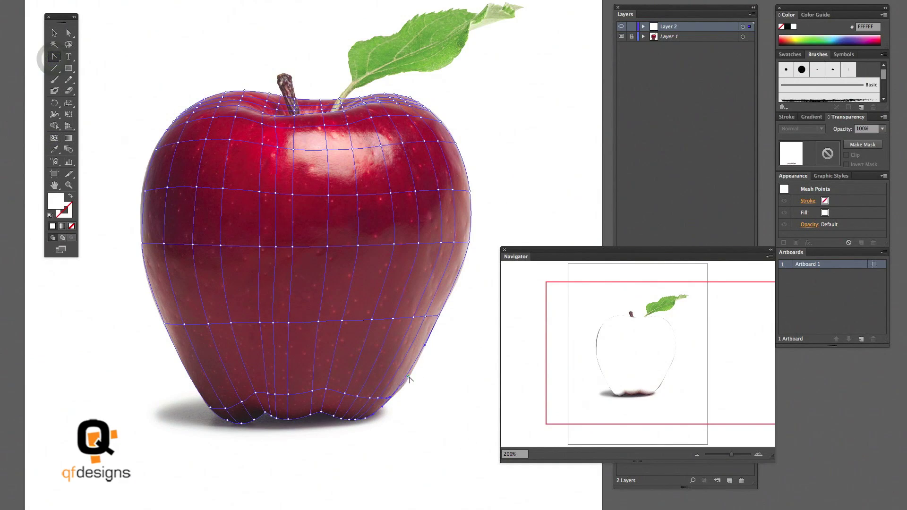
{"action": "left_click_drag", "start_coordinate": [391, 397], "coordinate": [411, 384]}
{"action": "left_click", "coordinate": [53, 150]}
{"action": "left_click", "coordinate": [391, 396]}
{"action": "left_click", "coordinate": [391, 395]}
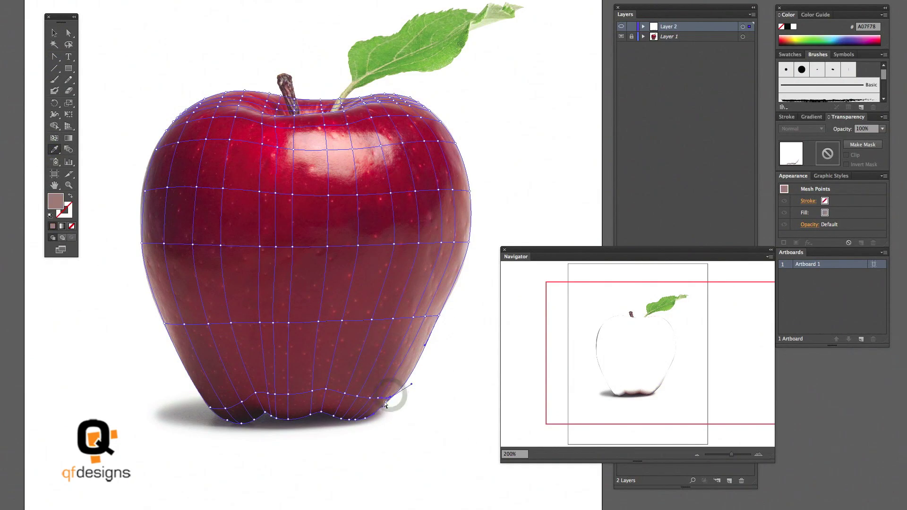
Color the right-hand points of the mesh row just above the bottom edge, keeping the Eyedropper on Point Sample
{"action": "left_click", "coordinate": [378, 398], "text": "super"}
{"action": "left_click", "coordinate": [379, 397]}
{"action": "left_click", "coordinate": [370, 398], "text": "super"}
{"action": "left_click", "coordinate": [370, 396]}
{"action": "double_click", "coordinate": [54, 150]}
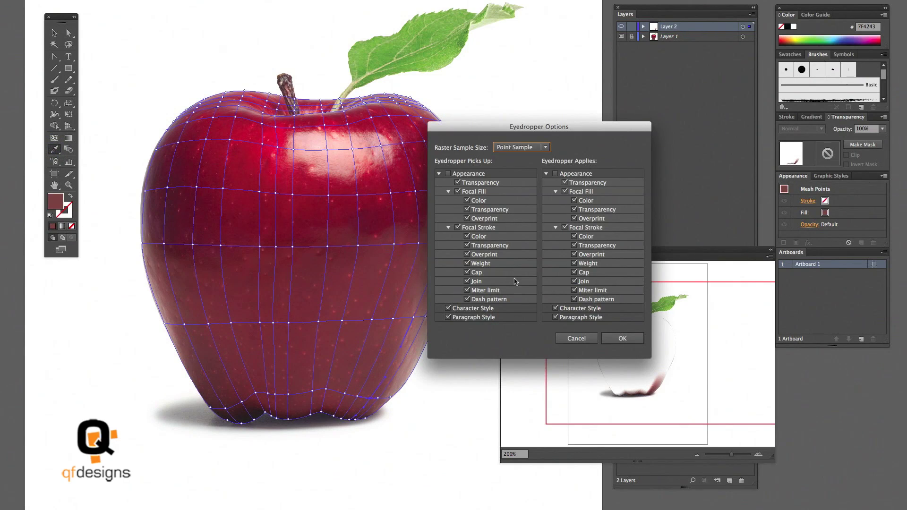
{"action": "left_click", "coordinate": [624, 340]}
{"action": "left_click", "coordinate": [357, 396], "text": "super"}
{"action": "left_click", "coordinate": [356, 395]}
{"action": "left_click", "coordinate": [345, 393], "text": "super"}
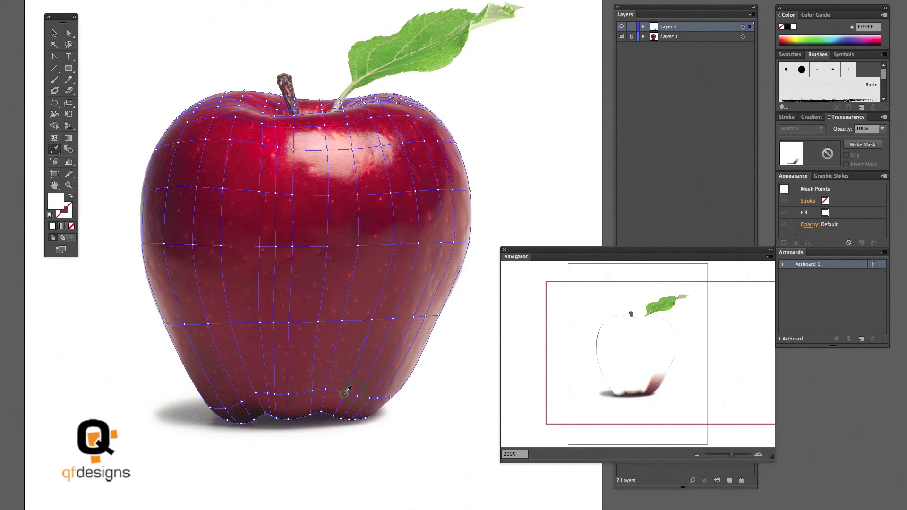
{"action": "left_click", "coordinate": [345, 391]}
Color the central points of the mesh row just above the bottom edge with sampled photo colors
{"action": "left_click", "coordinate": [326, 389], "text": "super"}
{"action": "left_click", "coordinate": [325, 386]}
{"action": "left_click", "coordinate": [312, 392], "text": "super"}
{"action": "left_click", "coordinate": [310, 388]}
{"action": "left_click", "coordinate": [288, 394], "text": "super"}
{"action": "left_click", "coordinate": [286, 392]}
{"action": "left_click", "coordinate": [275, 394], "text": "super"}
{"action": "left_click", "coordinate": [274, 390]}
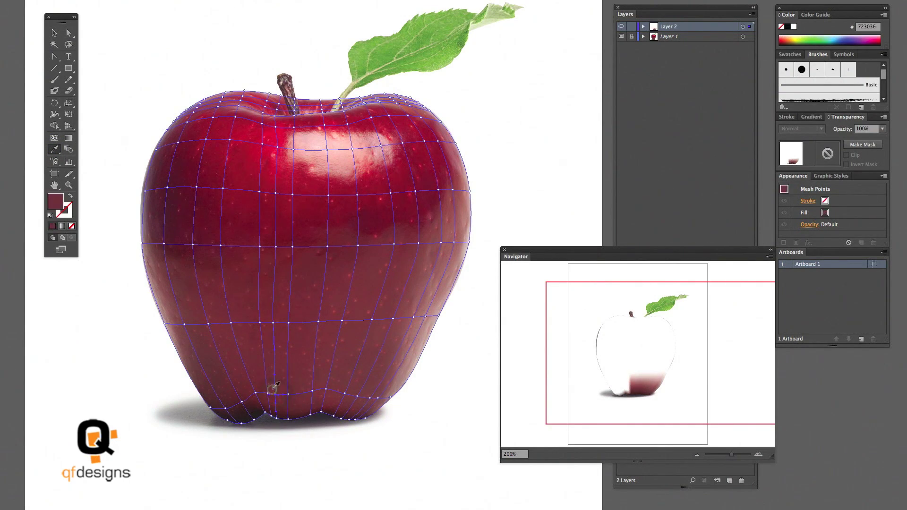
Color the left-hand points of the mesh row just above the bottom edge, out to the apple's outline
{"action": "left_click", "coordinate": [268, 393], "text": "super"}
{"action": "left_click", "coordinate": [264, 391]}
{"action": "left_click", "coordinate": [256, 392], "text": "super"}
{"action": "left_click", "coordinate": [251, 391]}
{"action": "left_click", "coordinate": [242, 402], "text": "super"}
{"action": "left_click", "coordinate": [240, 401]}
{"action": "left_click", "coordinate": [225, 408], "text": "super"}
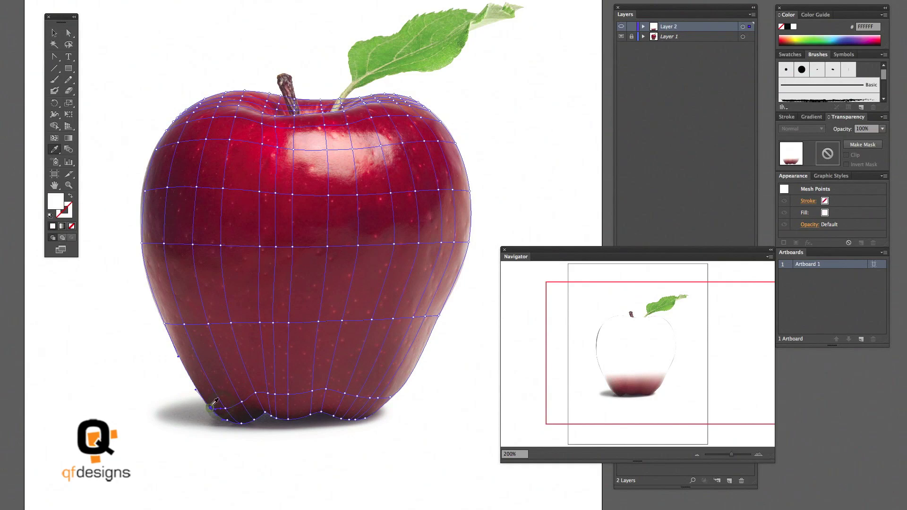
{"action": "left_click", "coordinate": [223, 407]}
{"action": "left_click", "coordinate": [211, 408], "text": "super"}
{"action": "left_click", "coordinate": [209, 405]}
Color the left-hand points of the mesh row across the apple's lower half with sampled photo colors
{"action": "left_click", "coordinate": [164, 324], "text": "super"}
{"action": "left_click", "coordinate": [167, 320]}
{"action": "left_click", "coordinate": [184, 324], "text": "super"}
{"action": "left_click", "coordinate": [185, 321]}
{"action": "left_click", "coordinate": [208, 324], "text": "super"}
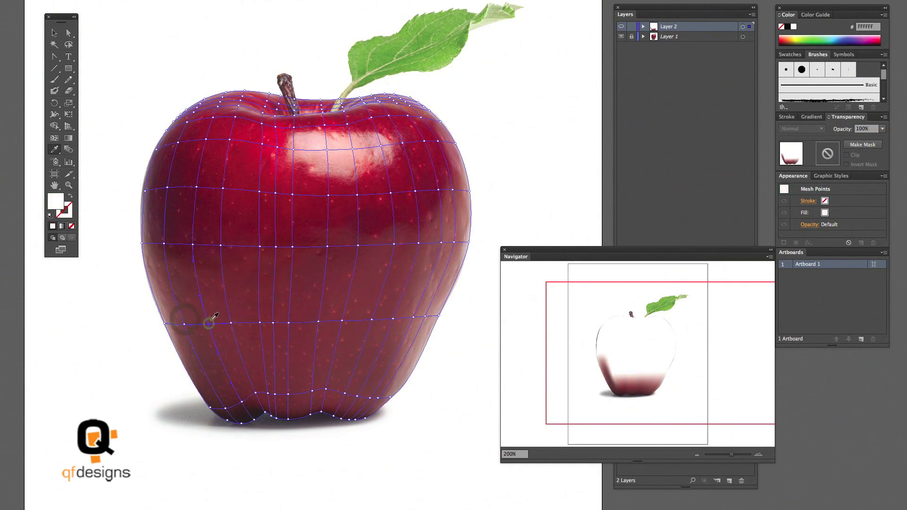
{"action": "left_click", "coordinate": [209, 322]}
{"action": "left_click", "coordinate": [231, 323], "text": "super"}
{"action": "left_click", "coordinate": [233, 321]}
Color the rest of the lower-half mesh row from left of center to the right outline with sampled photo colors
{"action": "left_click", "coordinate": [260, 323], "text": "super"}
{"action": "left_click", "coordinate": [260, 321]}
{"action": "left_click", "coordinate": [260, 323]}
{"action": "left_click", "coordinate": [288, 322]}
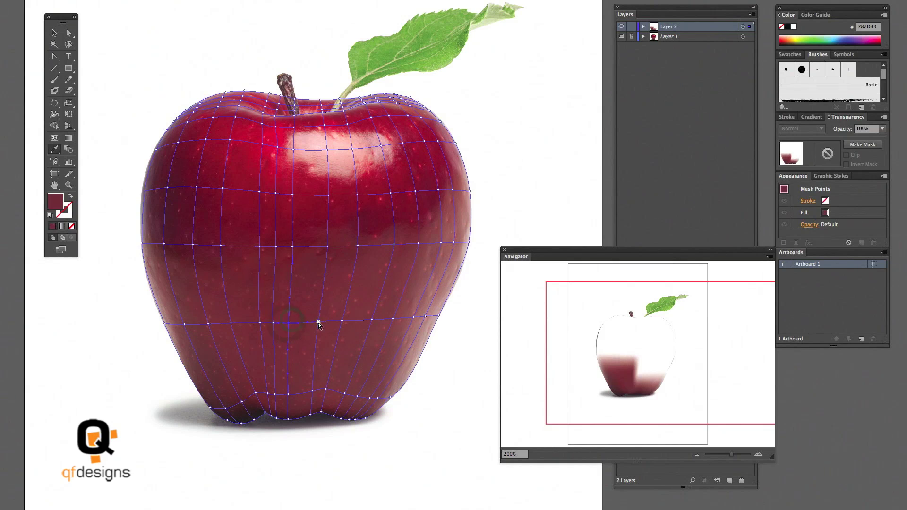
{"action": "left_click", "coordinate": [319, 322]}
{"action": "left_click", "coordinate": [342, 321]}
{"action": "left_click", "coordinate": [371, 318]}
{"action": "left_click", "coordinate": [392, 317]}
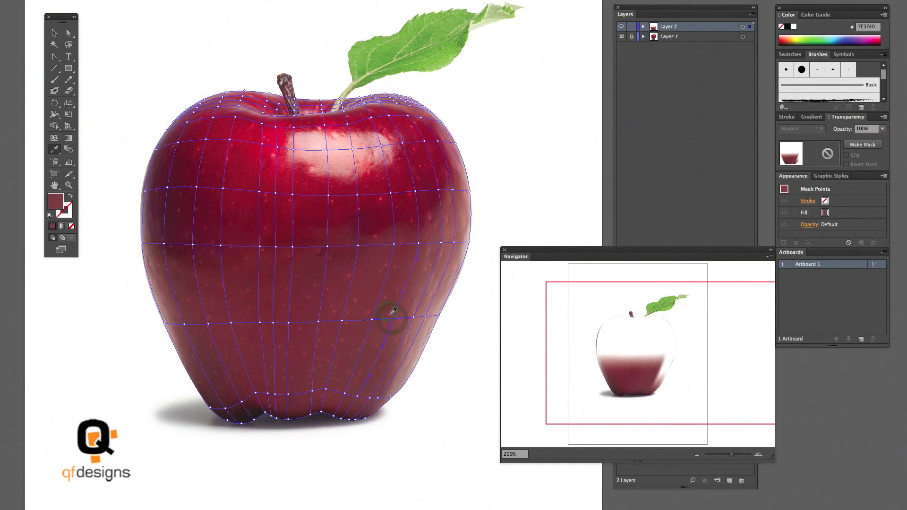
{"action": "left_click", "coordinate": [425, 316], "text": "super"}
{"action": "left_click", "coordinate": [423, 315]}
{"action": "left_click", "coordinate": [439, 315], "text": "super"}
{"action": "left_click", "coordinate": [437, 315]}
Color the middle mesh row's points from the right outline toward the center with sampled photo colors
{"action": "left_click", "coordinate": [468, 242], "text": "super"}
{"action": "left_click", "coordinate": [466, 242]}
{"action": "left_click", "coordinate": [454, 243], "text": "super"}
{"action": "left_click", "coordinate": [453, 243]}
{"action": "left_click", "coordinate": [442, 242]}
{"action": "left_click", "coordinate": [419, 243]}
{"action": "left_click", "coordinate": [394, 245]}
{"action": "left_click", "coordinate": [358, 245]}
{"action": "left_click", "coordinate": [328, 245]}
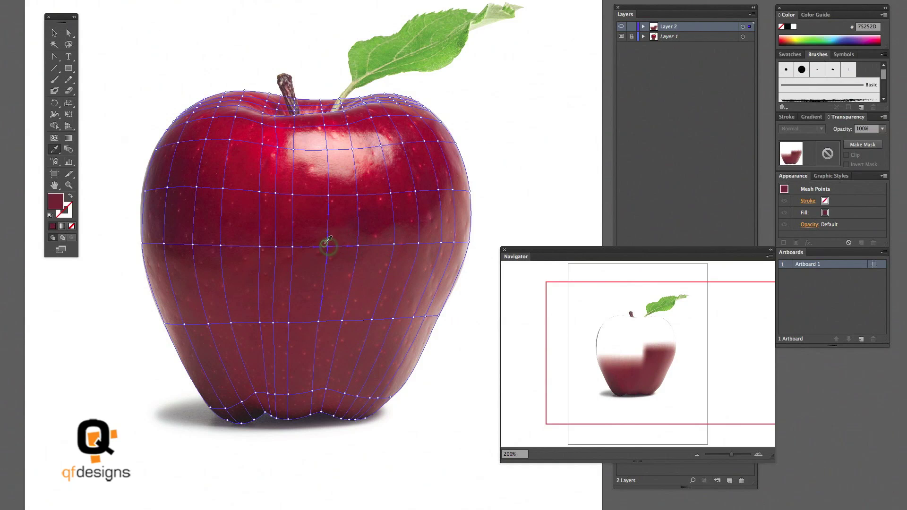
Color the middle mesh row's points from the center to the left outline with sampled photo colors
{"action": "left_click", "coordinate": [293, 246]}
{"action": "left_click", "coordinate": [276, 246]}
{"action": "left_click", "coordinate": [260, 246]}
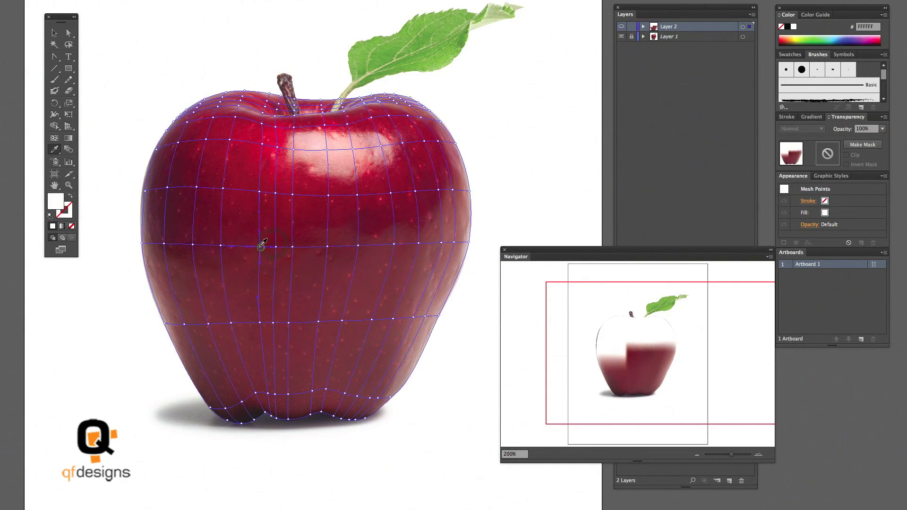
{"action": "left_click", "coordinate": [260, 246]}
{"action": "left_click", "coordinate": [220, 245]}
{"action": "left_click", "coordinate": [193, 244]}
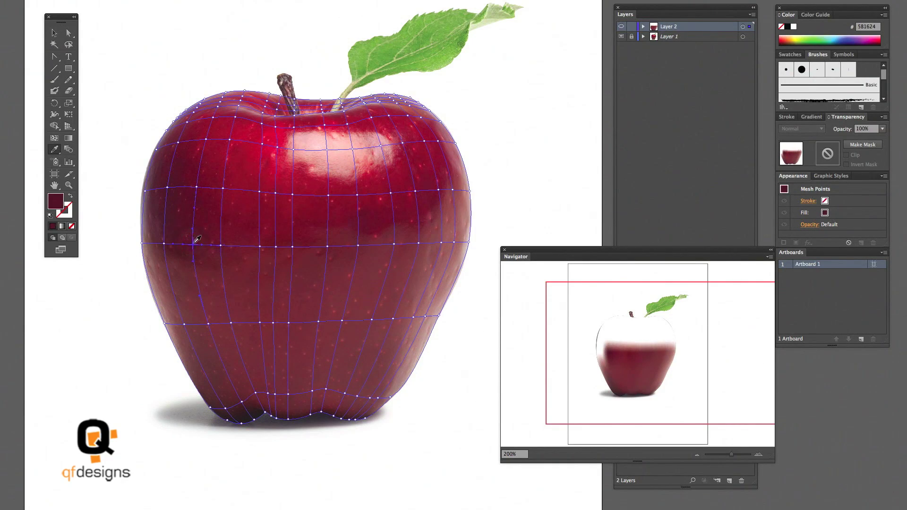
{"action": "left_click", "coordinate": [162, 242]}
{"action": "left_click", "coordinate": [141, 243]}
Color the mesh row between the middle and the highlight from left to right with sampled photo colors
{"action": "left_click", "coordinate": [142, 190]}
{"action": "left_click", "coordinate": [168, 187]}
{"action": "left_click", "coordinate": [196, 187]}
{"action": "left_click", "coordinate": [223, 189]}
{"action": "left_click", "coordinate": [275, 193]}
{"action": "left_click", "coordinate": [292, 194]}
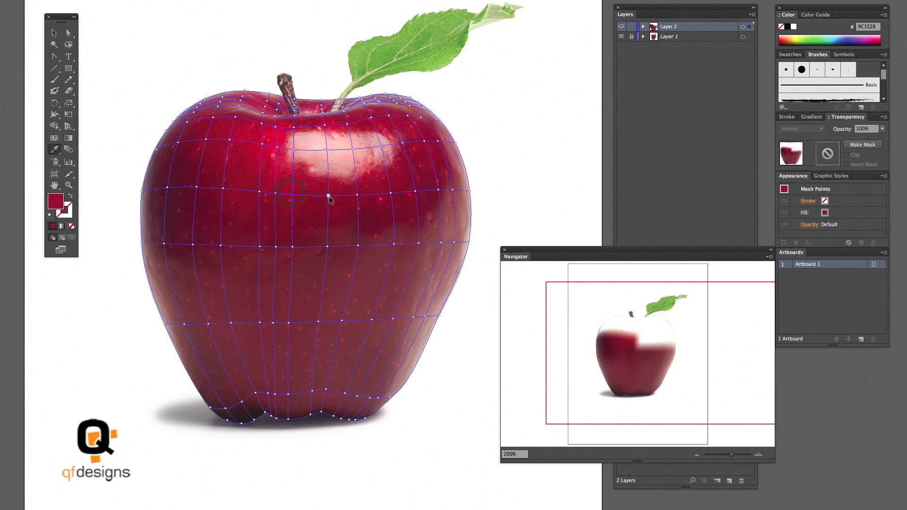
{"action": "left_click", "coordinate": [329, 196]}
{"action": "left_click", "coordinate": [390, 192]}
{"action": "left_click", "coordinate": [438, 190]}
Color the mesh row running through the highlight from right to left with sampled reds and highlight pinks
{"action": "left_click", "coordinate": [455, 143]}
{"action": "left_click", "coordinate": [424, 141]}
{"action": "left_click", "coordinate": [381, 145]}
{"action": "left_click", "coordinate": [327, 149]}
{"action": "left_click", "coordinate": [293, 149]}
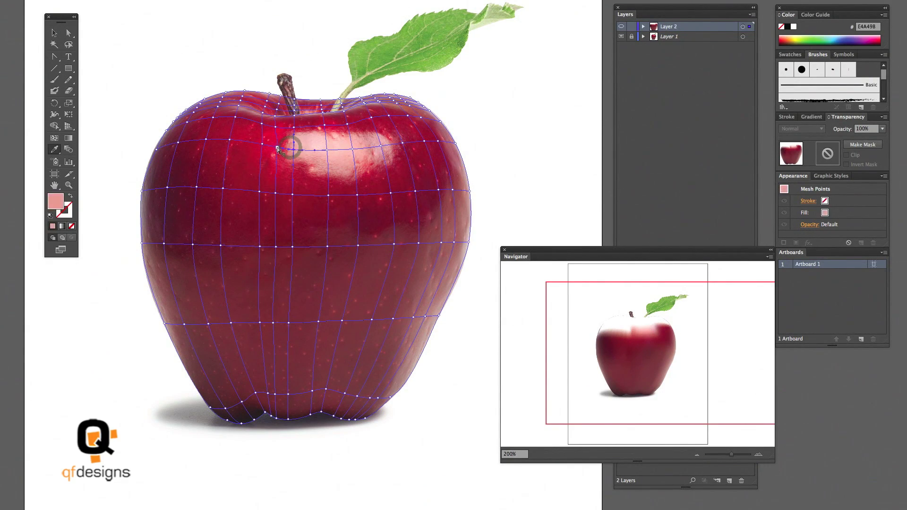
{"action": "left_click", "coordinate": [277, 148]}
{"action": "left_click", "coordinate": [229, 140]}
{"action": "left_click", "coordinate": [156, 149]}
Color the mesh row just above the highlight from left to right with sampled photo colors
{"action": "left_click", "coordinate": [167, 130]}
{"action": "left_click", "coordinate": [614, 109]}
{"action": "left_click", "coordinate": [187, 121]}
{"action": "left_click", "coordinate": [213, 117]}
{"action": "left_click", "coordinate": [294, 127]}
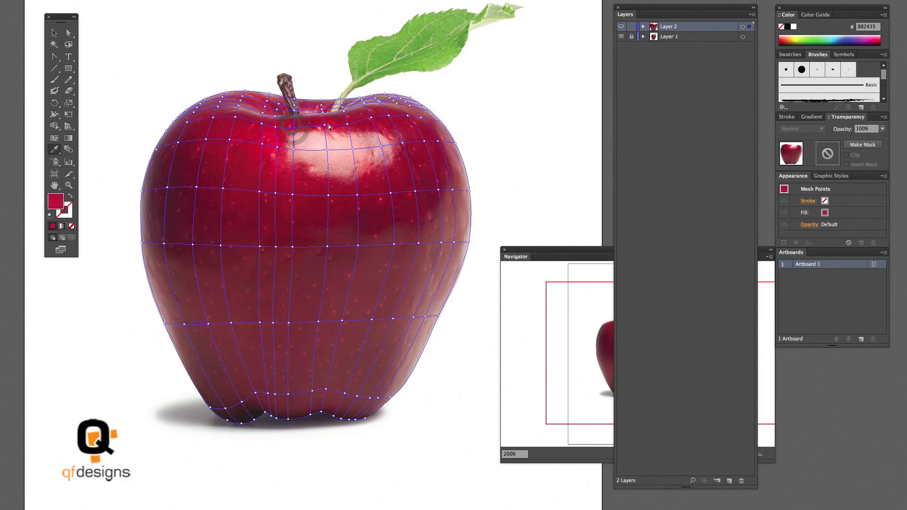
{"action": "left_click", "coordinate": [348, 124]}
{"action": "left_click", "coordinate": [555, 250]}
{"action": "left_click", "coordinate": [409, 116]}
{"action": "left_click", "coordinate": [439, 121]}
Color the mesh row along the apple's upper rim from right to left with sampled photo colors
{"action": "left_click", "coordinate": [415, 100]}
{"action": "key", "text": "super+="}
{"action": "left_click", "coordinate": [444, 49]}
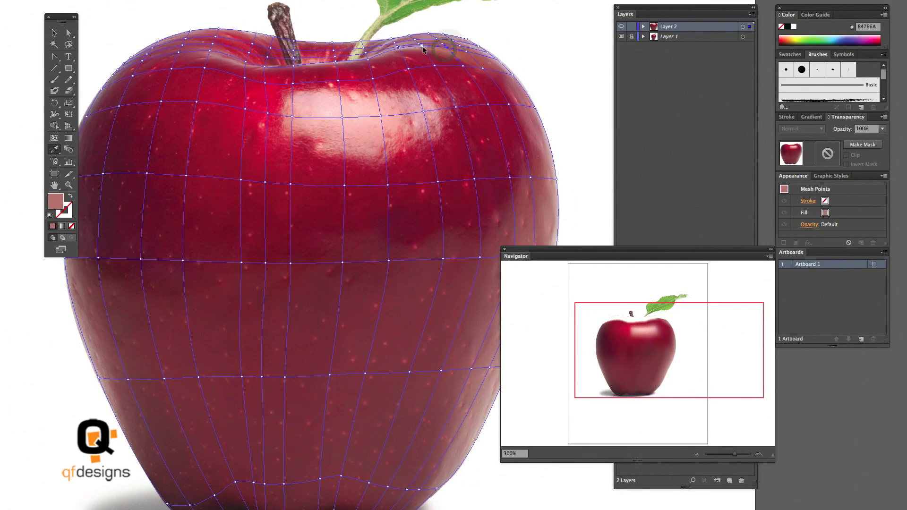
{"action": "left_click", "coordinate": [330, 59]}
{"action": "left_click", "coordinate": [245, 63]}
{"action": "left_click", "coordinate": [112, 75]}
{"action": "left_click", "coordinate": [184, 47]}
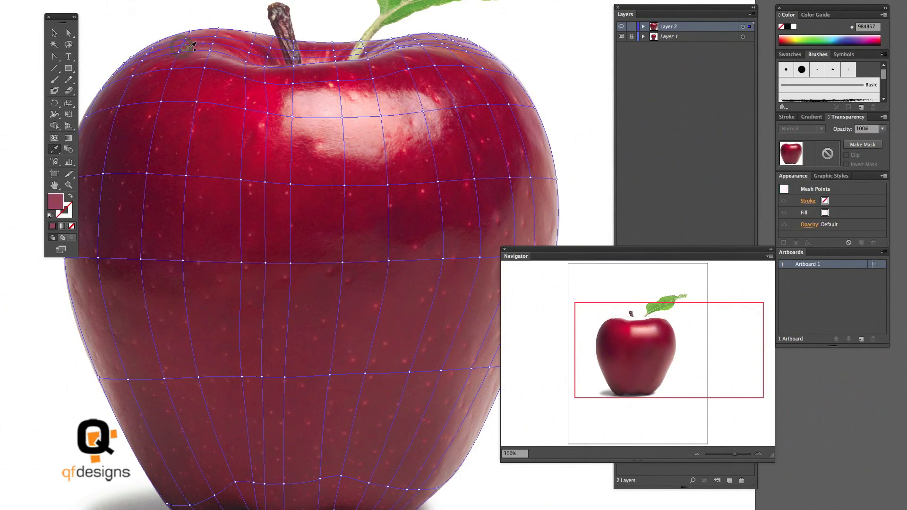
Color the next mesh row up, behind the rim, from left to right with sampled photo colors
{"action": "left_click", "coordinate": [194, 49]}
{"action": "left_click", "coordinate": [215, 39]}
{"action": "left_click", "coordinate": [330, 49]}
{"action": "left_click", "coordinate": [399, 46]}
{"action": "left_click", "coordinate": [440, 44]}
{"action": "left_click", "coordinate": [484, 54]}
{"action": "left_click", "coordinate": [452, 38]}
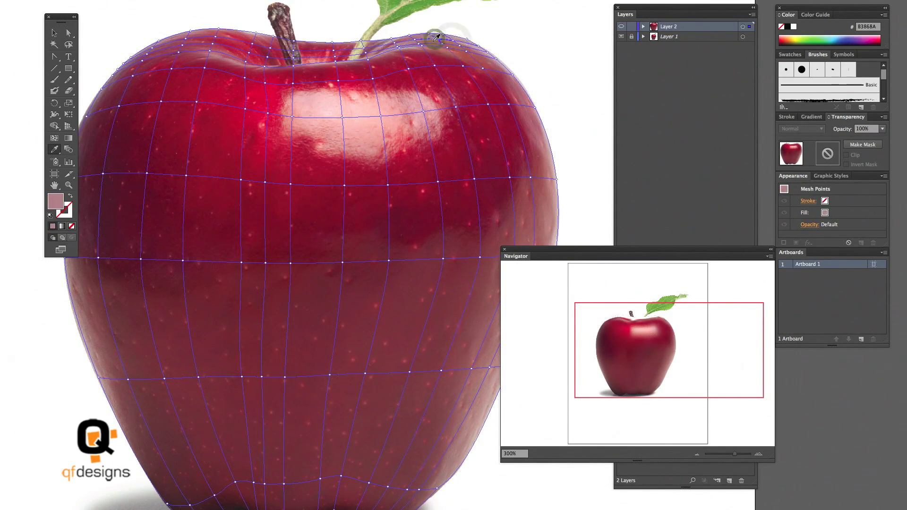
Color the mesh row just below the top outline from right to left with sampled photo colors
{"action": "left_click", "coordinate": [409, 41]}
{"action": "left_click", "coordinate": [363, 49]}
{"action": "left_click", "coordinate": [331, 51]}
{"action": "left_click", "coordinate": [215, 39]}
{"action": "left_click", "coordinate": [152, 47]}
Color the mesh points along the apple's top outline and upper-left edge with sampled photo colors
{"action": "left_click", "coordinate": [192, 32]}
{"action": "left_click", "coordinate": [218, 28]}
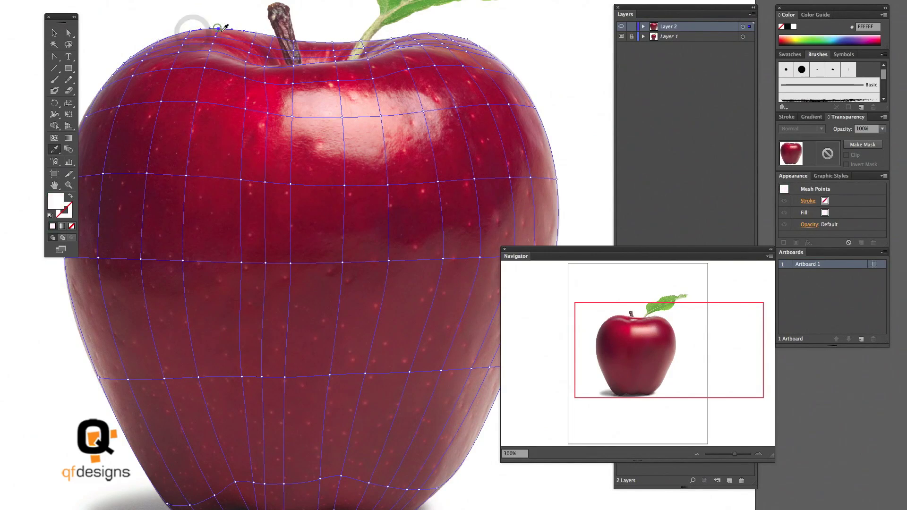
{"action": "left_click", "coordinate": [262, 36]}
{"action": "left_click", "coordinate": [332, 42]}
{"action": "left_click", "coordinate": [361, 40]}
{"action": "left_click", "coordinate": [429, 34]}
{"action": "left_click", "coordinate": [465, 39]}
{"action": "key", "text": "super+shift+a"}
{"action": "left_click", "coordinate": [151, 1]}
{"action": "left_click_drag", "start_coordinate": [389, 192], "coordinate": [395, 172]}
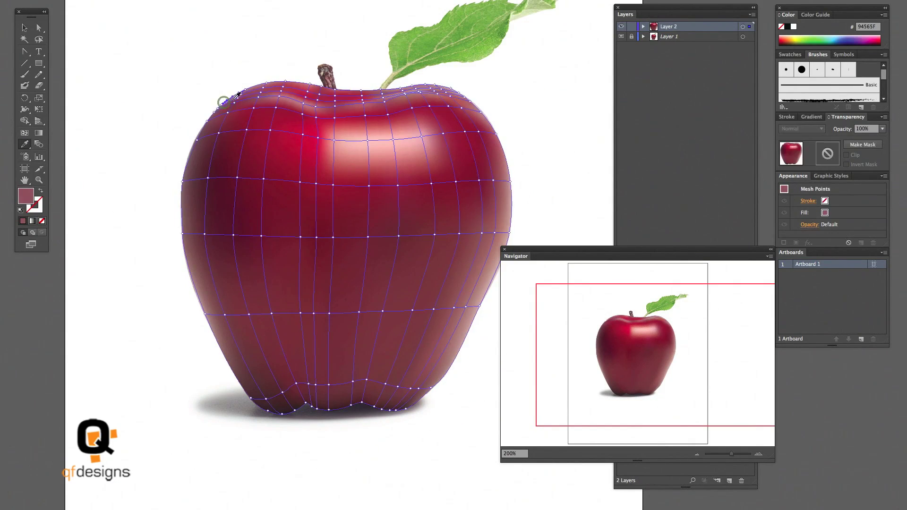
{"action": "left_click", "coordinate": [219, 85]}
Add a mesh row beneath the highlight and shape its points around the highlight's lower edge
{"action": "left_click", "coordinate": [334, 141]}
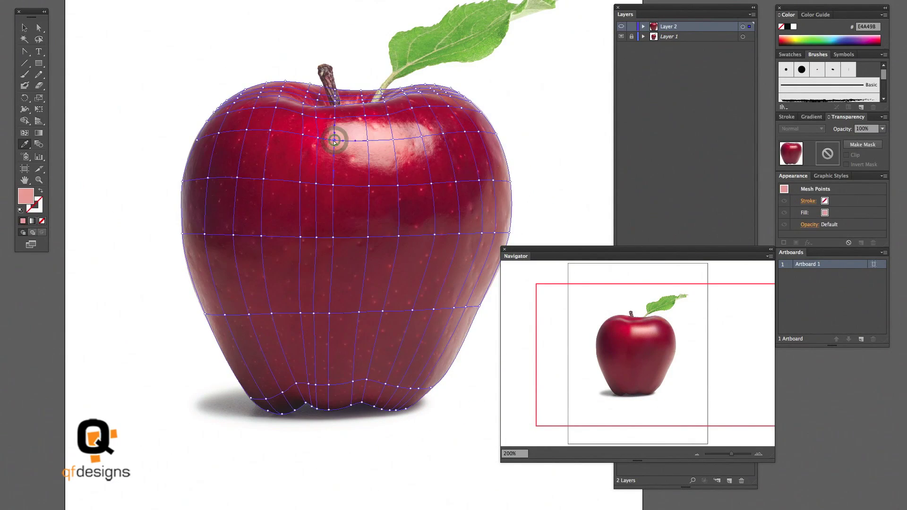
{"action": "key", "text": "u"}
{"action": "left_click", "coordinate": [440, 154]}
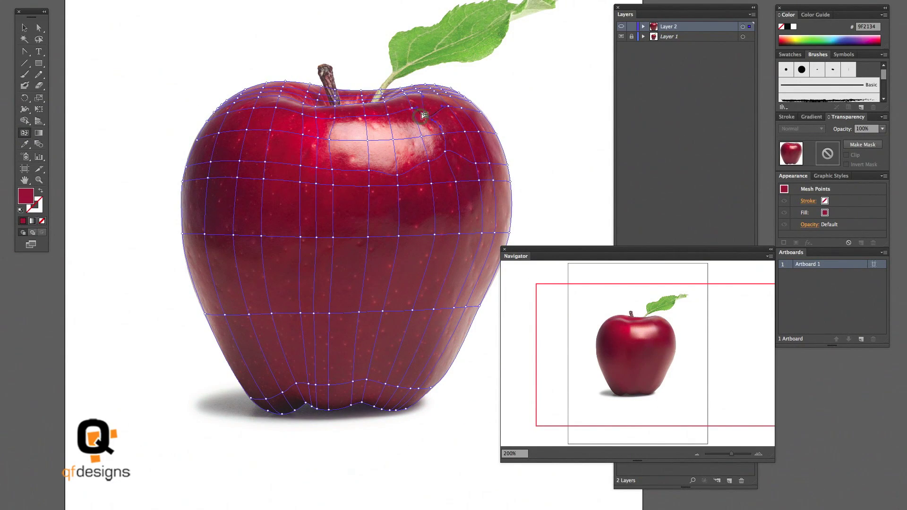
{"action": "left_click", "coordinate": [336, 156]}
{"action": "left_click_drag", "start_coordinate": [330, 141], "coordinate": [330, 152]}
{"action": "key", "text": "shift+c"}
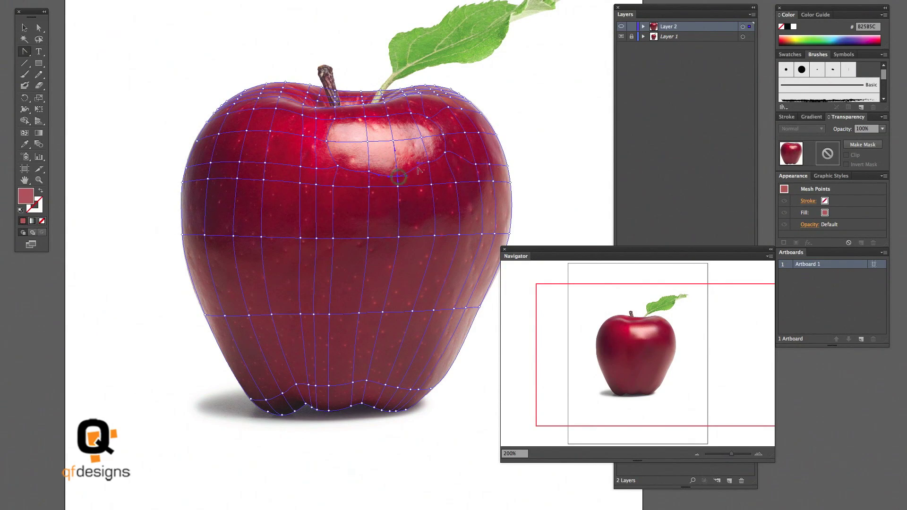
{"action": "left_click", "coordinate": [435, 161]}
{"action": "key", "text": "i"}
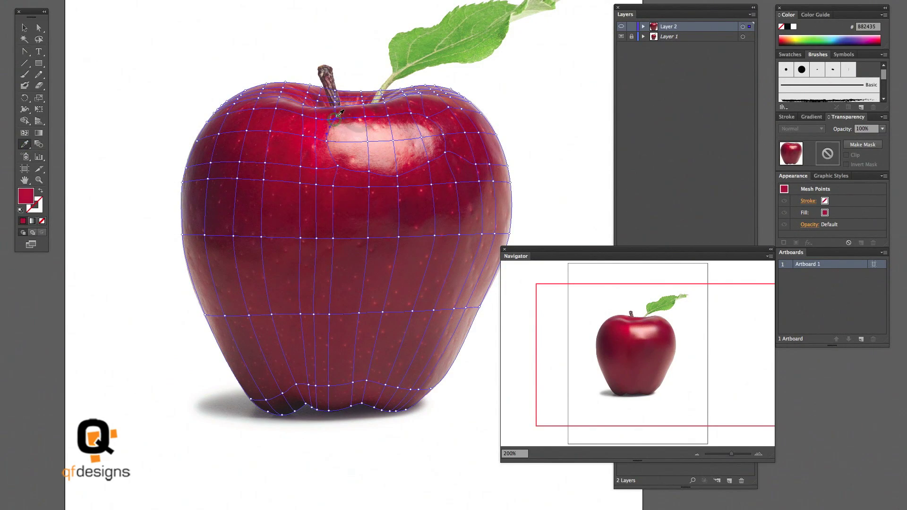
Color the points along the highlight's upper edge and add a colored mesh column at its right end
{"action": "left_click", "coordinate": [325, 128]}
{"action": "left_click", "coordinate": [418, 128], "text": "super"}
{"action": "left_click", "coordinate": [429, 137]}
{"action": "left_click", "coordinate": [21, 133]}
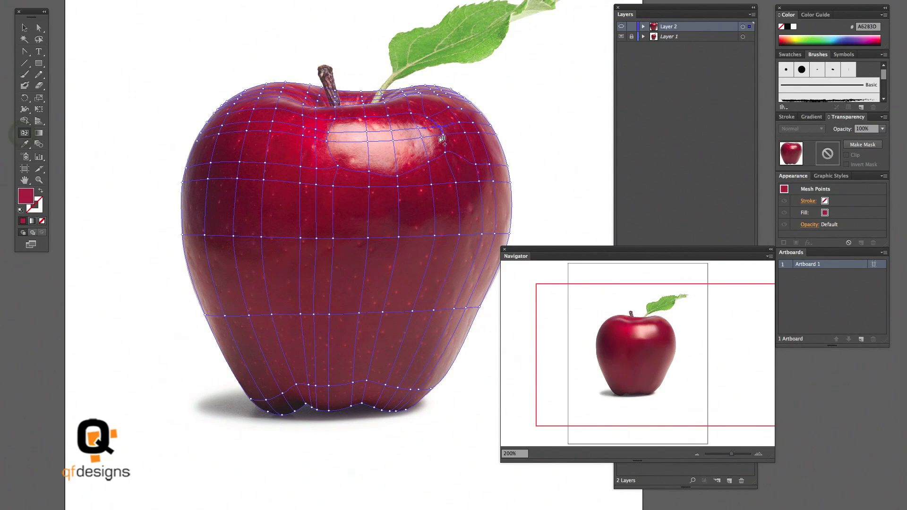
{"action": "left_click", "coordinate": [437, 127]}
{"action": "key", "text": "i"}
{"action": "left_click", "coordinate": [435, 128]}
Add a mesh row along the highlight's top edge and color its points from the photo
{"action": "left_click", "coordinate": [24, 133]}
{"action": "left_click", "coordinate": [366, 125]}
{"action": "key", "text": "i"}
{"action": "left_click", "coordinate": [416, 127], "text": "super"}
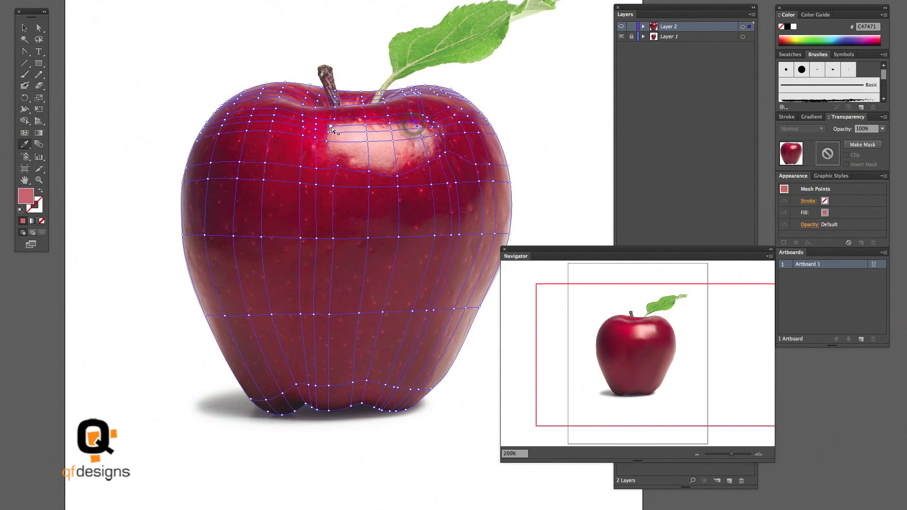
Add a mesh point at the highlight's lower edge and color the points there from the photo
{"action": "left_click", "coordinate": [24, 134]}
{"action": "left_click", "coordinate": [369, 163]}
{"action": "key", "text": "i"}
{"action": "left_click", "coordinate": [395, 166], "text": "super"}
{"action": "left_click", "coordinate": [416, 157]}
Add a mesh column inside the highlight's left edge and color its points with sampled pinks
{"action": "left_click", "coordinate": [24, 132]}
{"action": "left_click", "coordinate": [336, 140]}
{"action": "key", "text": "i"}
{"action": "left_click", "coordinate": [339, 136]}
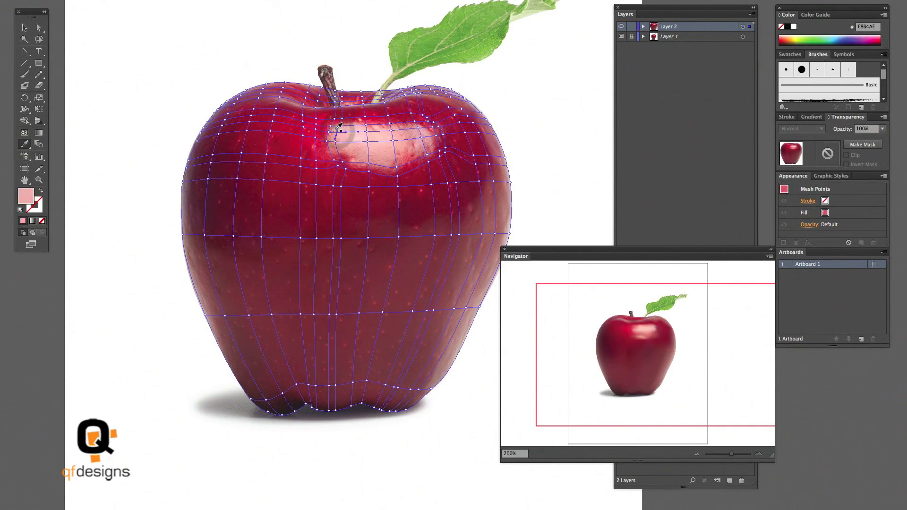
{"action": "left_click", "coordinate": [344, 159]}
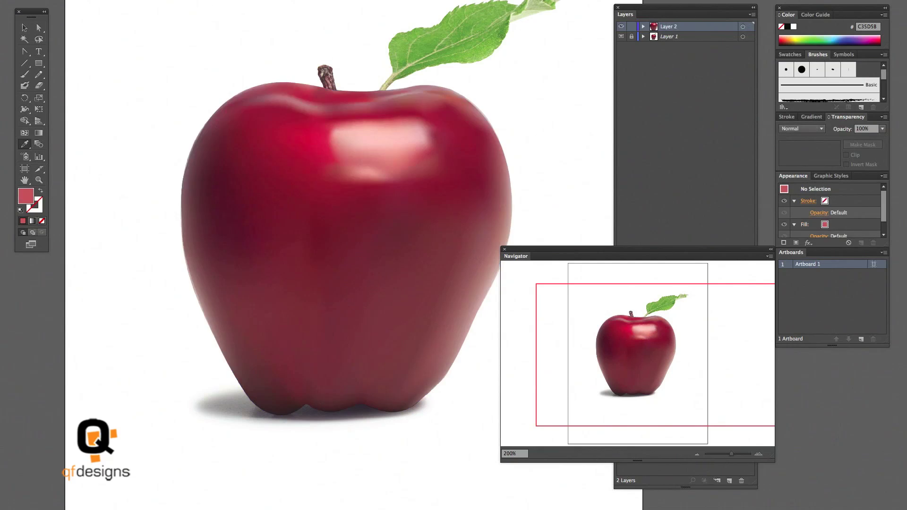
Recolor mesh points along the highlight's lower and right edges, switching between the outline and color views
{"action": "left_click", "coordinate": [368, 172], "text": "super"}
{"action": "key", "text": "super+y"}
{"action": "left_click", "coordinate": [368, 173]}
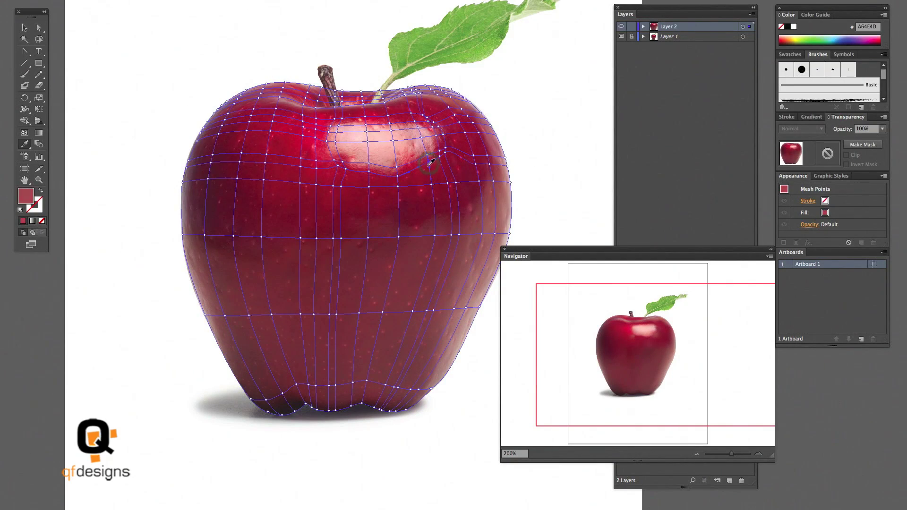
{"action": "left_click", "coordinate": [431, 150]}
{"action": "key", "text": "super+y"}
{"action": "left_click", "coordinate": [337, 166], "text": "super"}
{"action": "key", "text": "super+y"}
{"action": "left_click", "coordinate": [281, 48], "text": "super"}
{"action": "key", "text": "super+y"}
{"action": "left_click", "coordinate": [396, 167], "text": "super"}
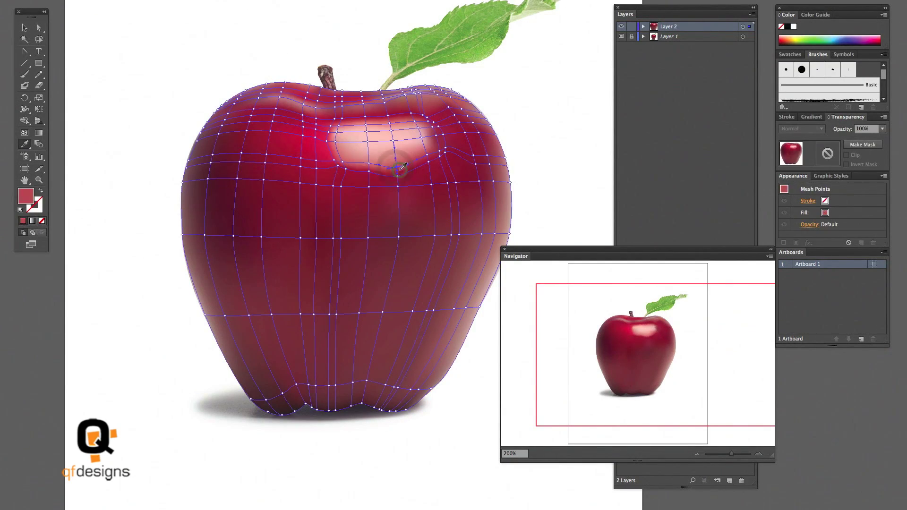
Soften the highlight's lower, left and upper edges by recoloring their mesh points with sampled reds
{"action": "left_click", "coordinate": [369, 164], "text": "super"}
{"action": "left_click", "coordinate": [335, 141], "text": "super"}
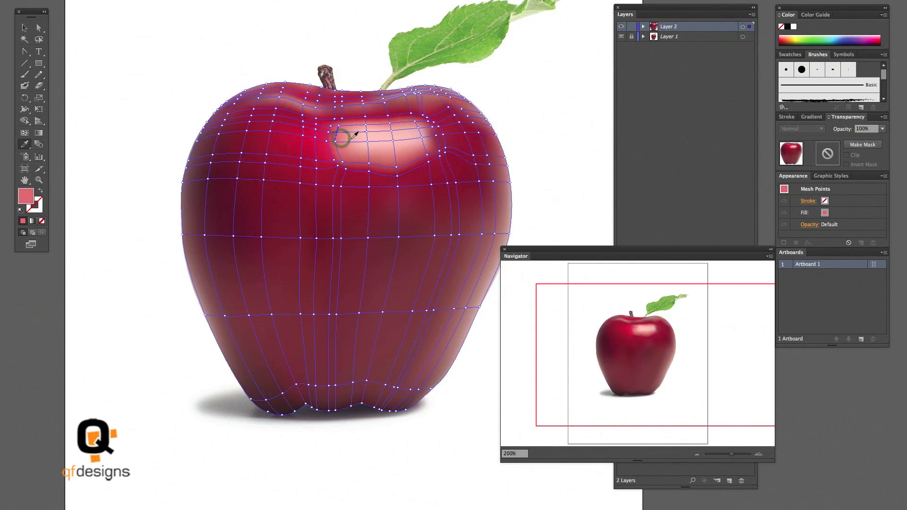
{"action": "left_click", "coordinate": [341, 163]}
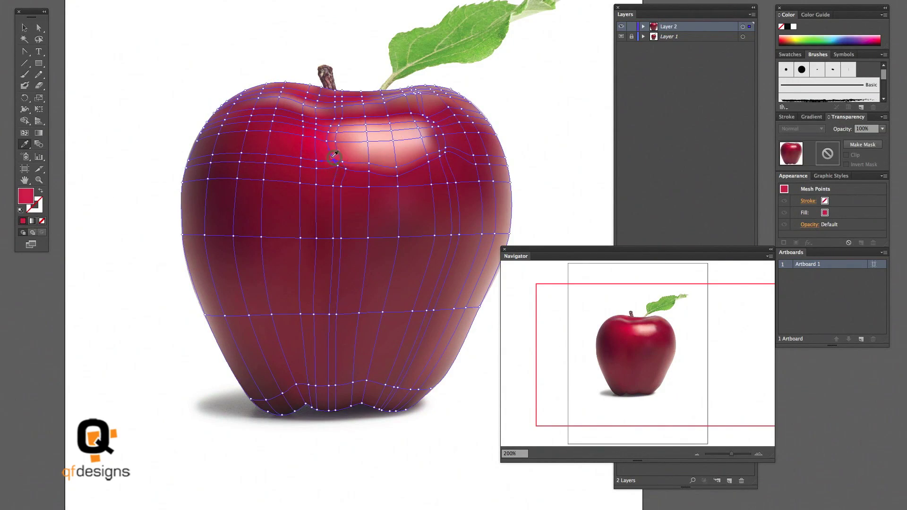
{"action": "left_click", "coordinate": [571, 173], "text": "super"}
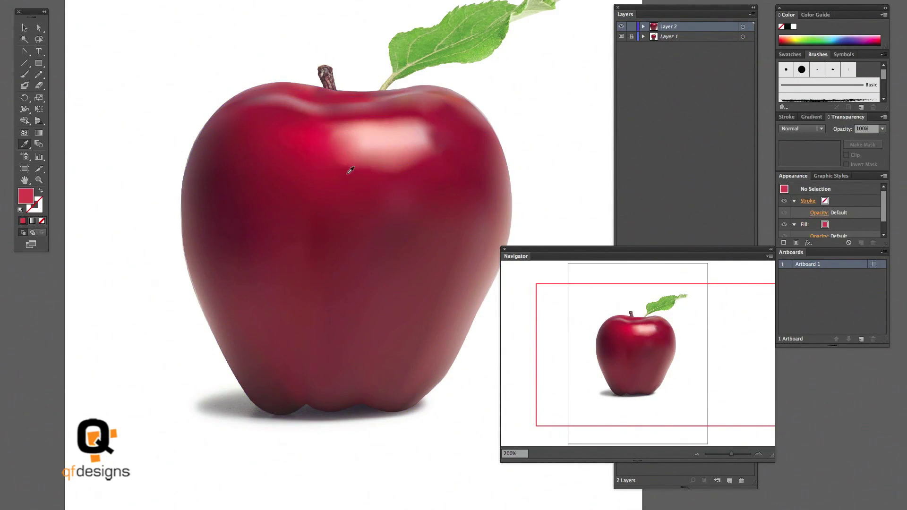
{"action": "left_click", "coordinate": [365, 125], "text": "super"}
{"action": "left_click", "coordinate": [330, 162]}
{"action": "left_click", "coordinate": [418, 128], "text": "super"}
{"action": "left_click", "coordinate": [438, 158]}
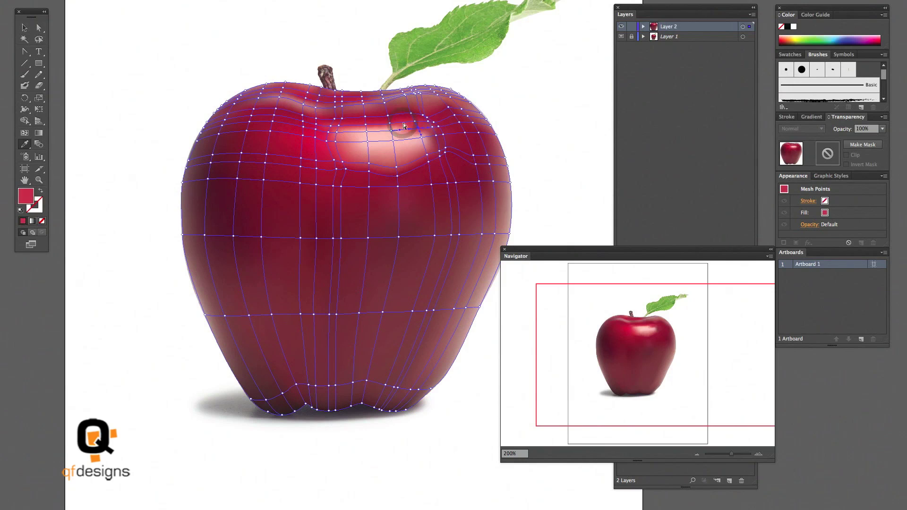
Refine the mesh point colors around the highlight, giving its upper edge a softer pink
{"action": "left_click", "coordinate": [516, 139], "text": "super"}
{"action": "left_click", "coordinate": [442, 160], "text": "super"}
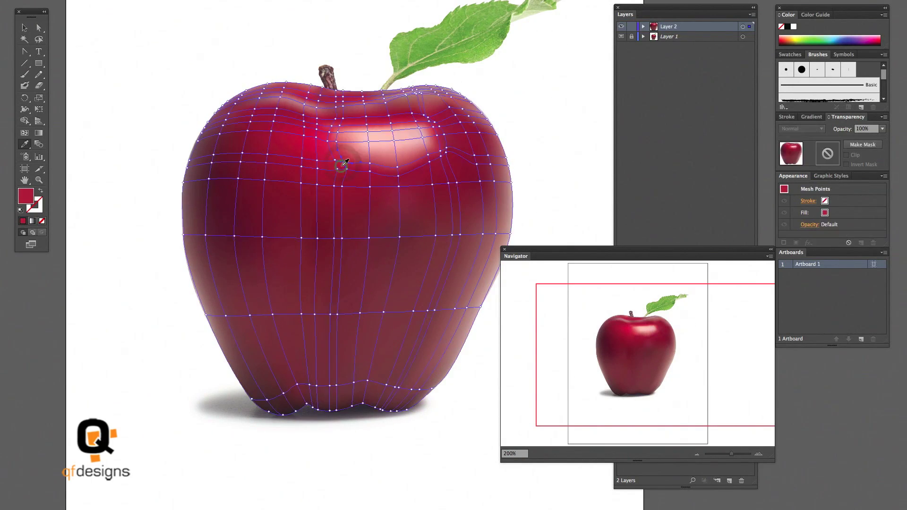
{"action": "left_click", "coordinate": [535, 153], "text": "super"}
{"action": "left_click", "coordinate": [470, 159], "text": "super"}
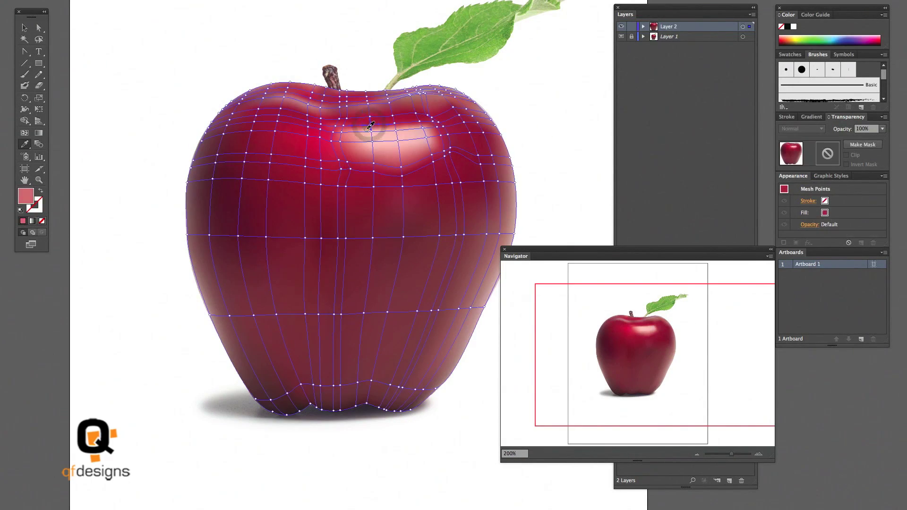
{"action": "left_click", "coordinate": [395, 128]}
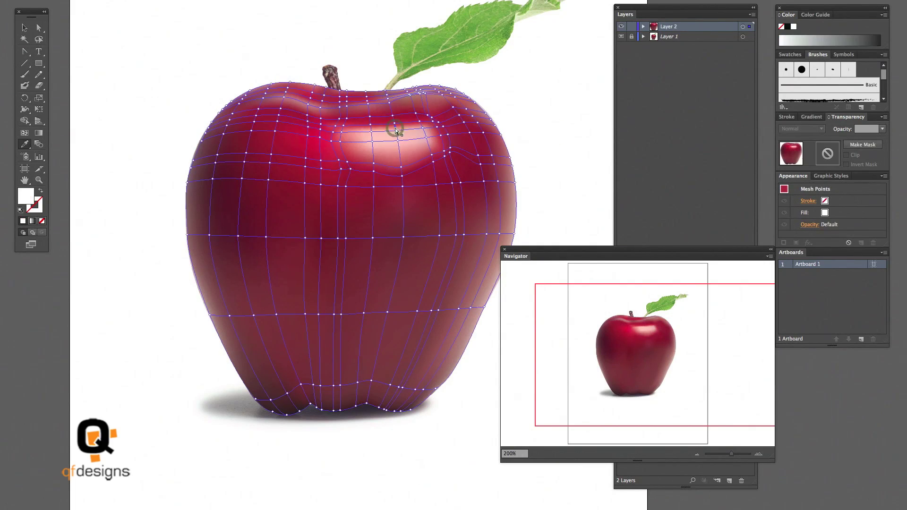
{"action": "left_click", "coordinate": [396, 134]}
{"action": "key", "text": "super+shift+a"}
{"action": "left_click", "coordinate": [386, 134], "text": "super"}
{"action": "left_click", "coordinate": [567, 133], "text": "super"}
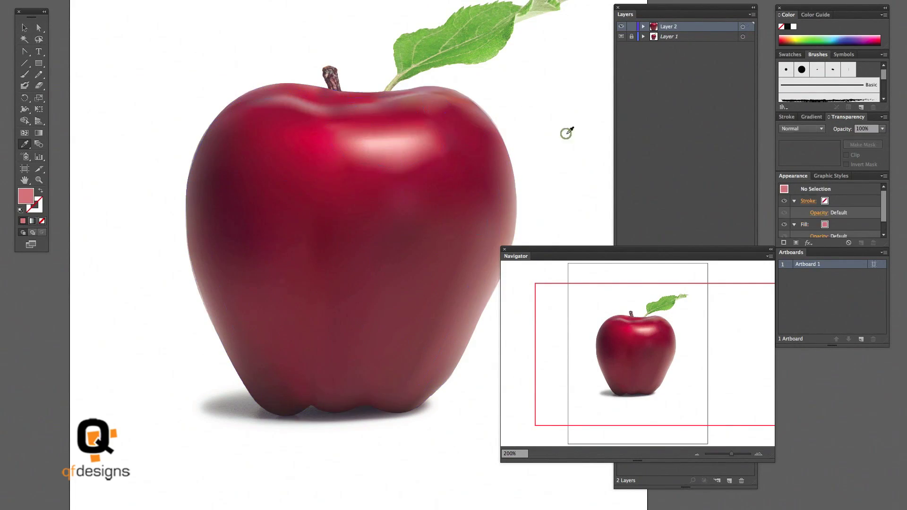
Recolor the mesh points at the highlight's right end and just beyond it with sampled deep reds
{"action": "left_click", "coordinate": [444, 156], "text": "super"}
{"action": "left_click", "coordinate": [525, 135], "text": "super"}
{"action": "left_click", "coordinate": [449, 180], "text": "super"}
{"action": "left_click", "coordinate": [577, 125], "text": "super"}
{"action": "left_click", "coordinate": [410, 123], "text": "super"}
{"action": "left_click", "coordinate": [472, 189]}
{"action": "left_click", "coordinate": [565, 192], "text": "super"}
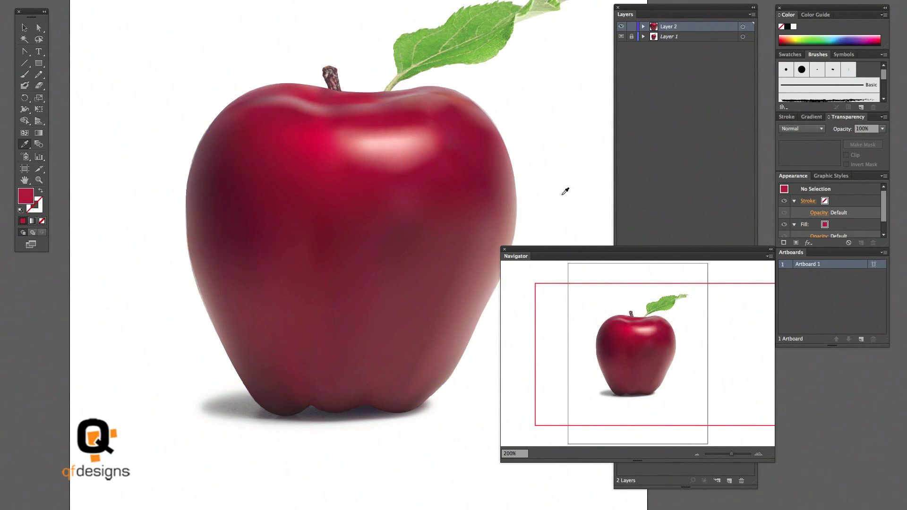
Create a new layer and fit a filled path to the apple's stem by adjusting its anchor points
{"action": "left_click", "coordinate": [729, 481]}
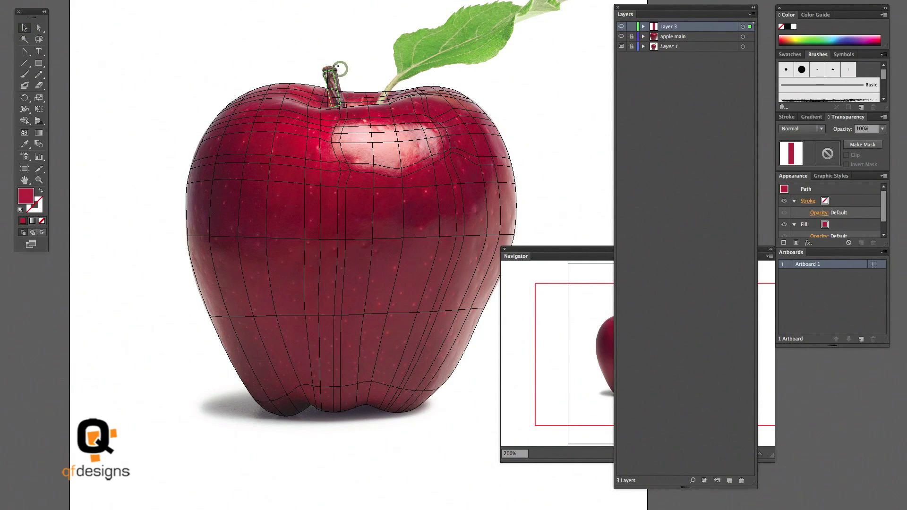
{"action": "left_click_drag", "start_coordinate": [352, 280], "coordinate": [338, 276]}
{"action": "key", "text": "a"}
{"action": "mouse_move", "coordinate": [307, 68]}
{"action": "left_mouse_down"}
{"action": "mouse_move", "coordinate": [298, 67]}
{"action": "mouse_move", "coordinate": [310, 54]}
{"action": "left_mouse_up"}
{"action": "left_click", "coordinate": [340, 132]}
{"action": "left_click", "coordinate": [298, 62]}
Divide the stem shape with gradient mesh lines
{"action": "key", "text": "u"}
{"action": "left_click", "coordinate": [310, 57]}
{"action": "key", "text": "i"}
Color the mesh points on the upper half of the stem with sampled photo colors
{"action": "key", "text": "super+equal"}
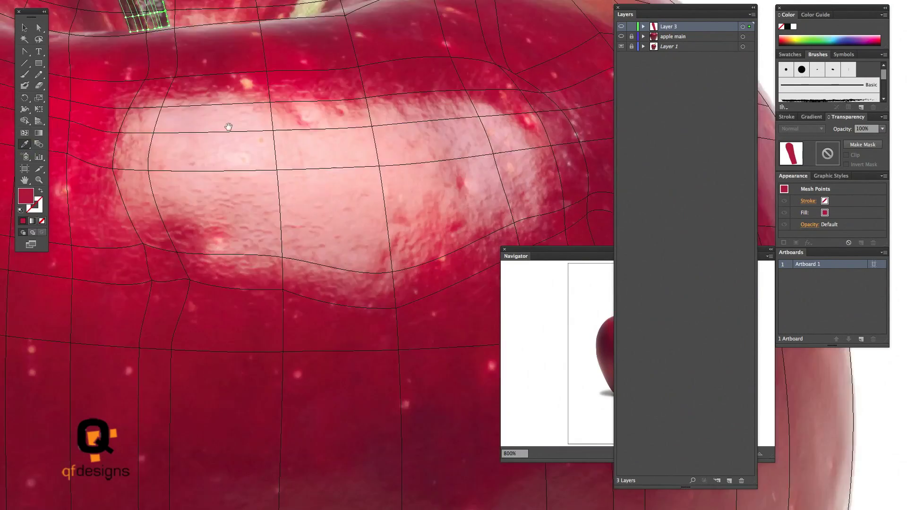
{"action": "left_click_drag", "start_coordinate": [229, 126], "coordinate": [383, 333]}
{"action": "left_click", "coordinate": [515, 297]}
{"action": "left_click", "coordinate": [240, 135], "text": "super"}
{"action": "left_click", "coordinate": [240, 136]}
{"action": "left_click", "coordinate": [258, 117], "text": "super"}
{"action": "left_click", "coordinate": [273, 117]}
{"action": "left_click_drag", "start_coordinate": [292, 122], "coordinate": [291, 127]}
{"action": "left_click", "coordinate": [254, 68], "text": "super"}
{"action": "left_click", "coordinate": [257, 71]}
{"action": "left_click", "coordinate": [232, 81], "text": "super"}
{"action": "left_click", "coordinate": [265, 168]}
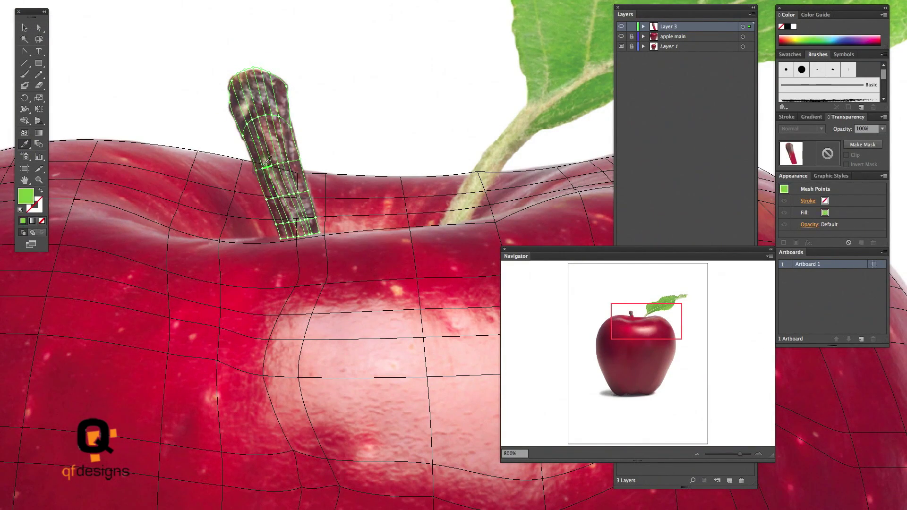
Color the mesh points on the lower half of the stem with sampled photo colors
{"action": "left_click", "coordinate": [285, 162], "text": "super"}
{"action": "left_click", "coordinate": [288, 156]}
{"action": "left_click", "coordinate": [295, 194], "text": "super"}
{"action": "left_click", "coordinate": [278, 197], "text": "super"}
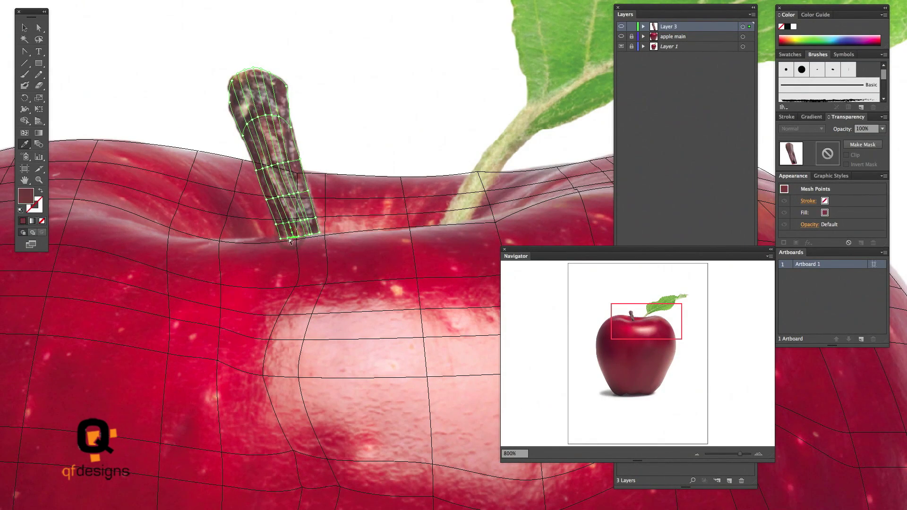
{"action": "left_click", "coordinate": [290, 237]}
Add another mesh row near the stem's top and color its points with sampled dark browns
{"action": "left_click", "coordinate": [346, 100], "text": "super"}
{"action": "key", "text": "super+y"}
{"action": "key", "text": "super+y"}
{"action": "key", "text": "u"}
{"action": "left_click", "coordinate": [259, 84]}
{"action": "left_click", "coordinate": [262, 100]}
{"action": "key", "text": "i"}
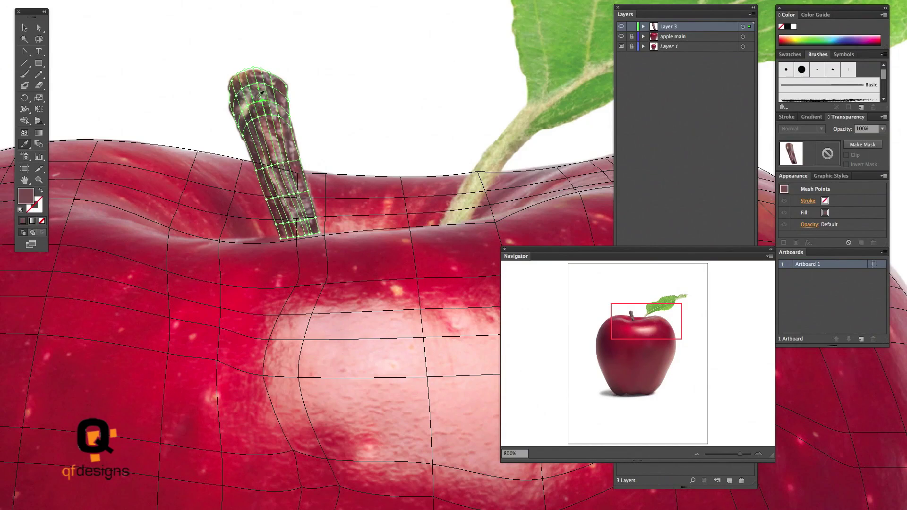
{"action": "mouse_move", "coordinate": [261, 92]}
{"action": "left_mouse_down"}
{"action": "mouse_move", "coordinate": [286, 113]}
{"action": "mouse_move", "coordinate": [257, 91]}
{"action": "left_mouse_up"}
{"action": "left_click", "coordinate": [238, 124], "text": "super"}
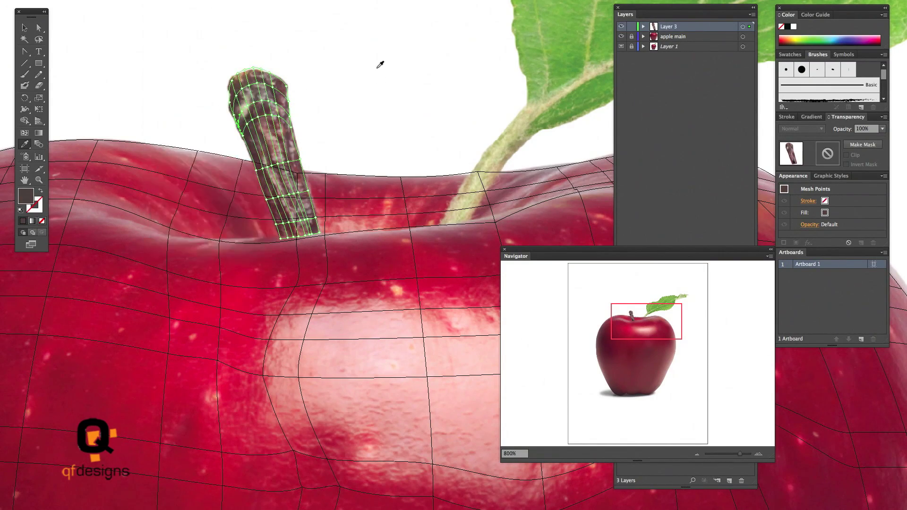
Check the stem in the color view and recolor the mesh points at its base to blend with the apple
{"action": "left_click", "coordinate": [380, 64], "text": "super"}
{"action": "key", "text": "super+y"}
{"action": "key", "text": "super+minus"}
{"action": "key", "text": "super+minus"}
{"action": "key", "text": "super+minus"}
{"action": "key", "text": "super+minus"}
{"action": "left_click_drag", "start_coordinate": [452, 271], "coordinate": [355, 194]}
{"action": "left_click", "coordinate": [405, 101]}
{"action": "key", "text": "super+plus"}
{"action": "left_click", "coordinate": [308, 132], "text": "super"}
{"action": "left_click", "coordinate": [322, 98], "text": "super"}
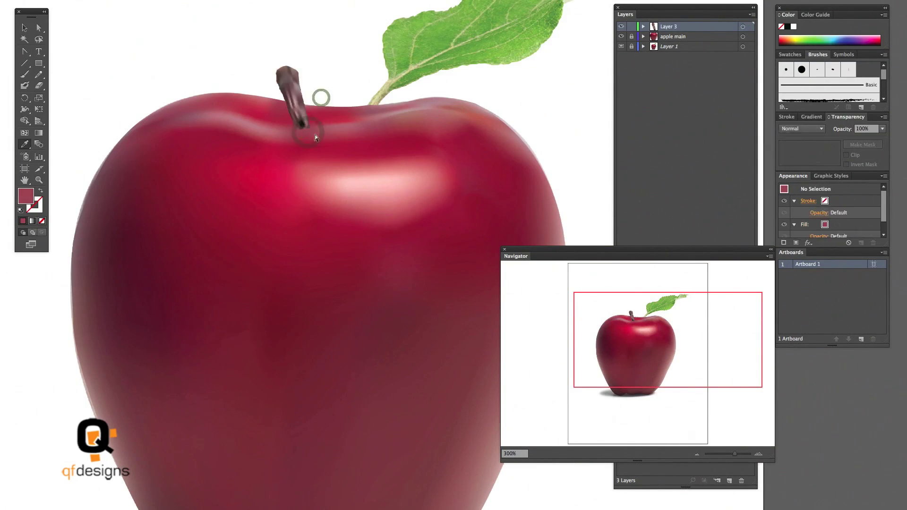
{"action": "key", "text": "ctrl+plus"}
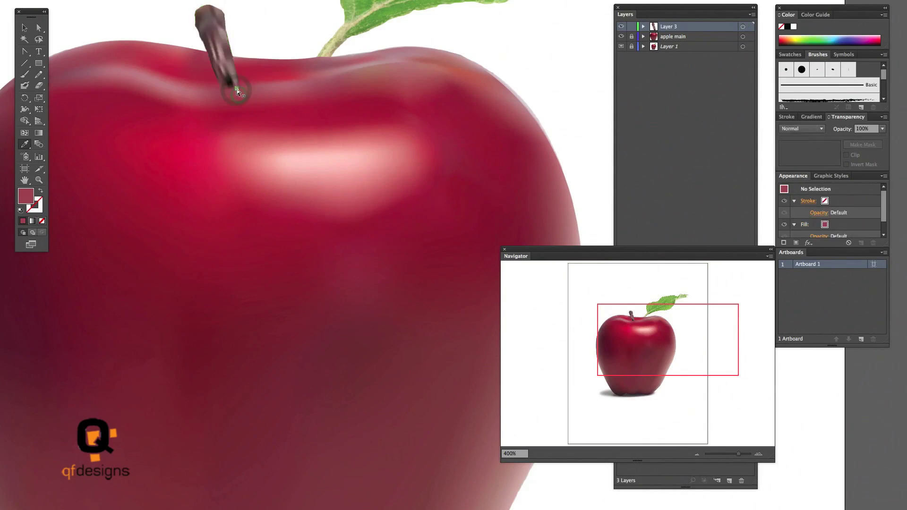
{"action": "left_click", "coordinate": [237, 91], "text": "super"}
{"action": "left_click", "coordinate": [236, 97], "text": "super"}
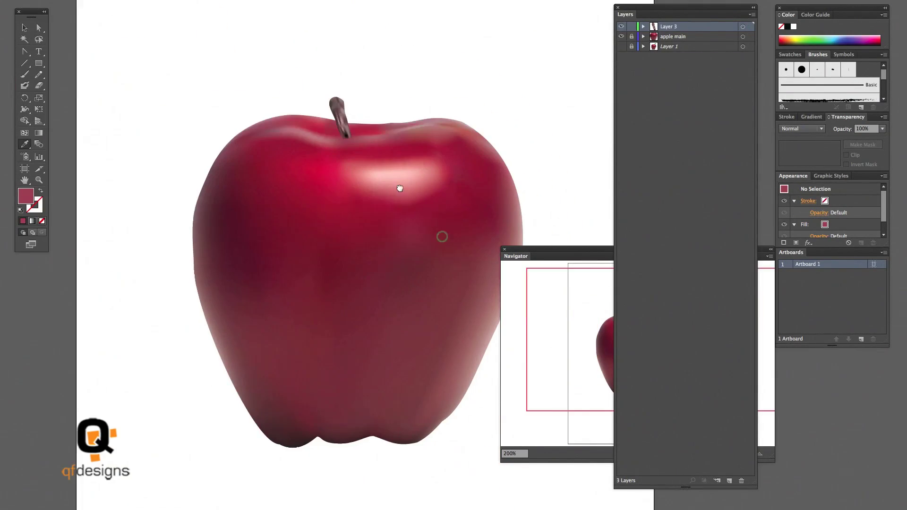
On the apple main layer, adjust the mesh points along the apple's bottom lobes to refine the lower edge
{"action": "key", "text": "a"}
{"action": "left_click", "coordinate": [423, 395]}
{"action": "left_click", "coordinate": [437, 387]}
{"action": "left_click", "coordinate": [270, 419]}
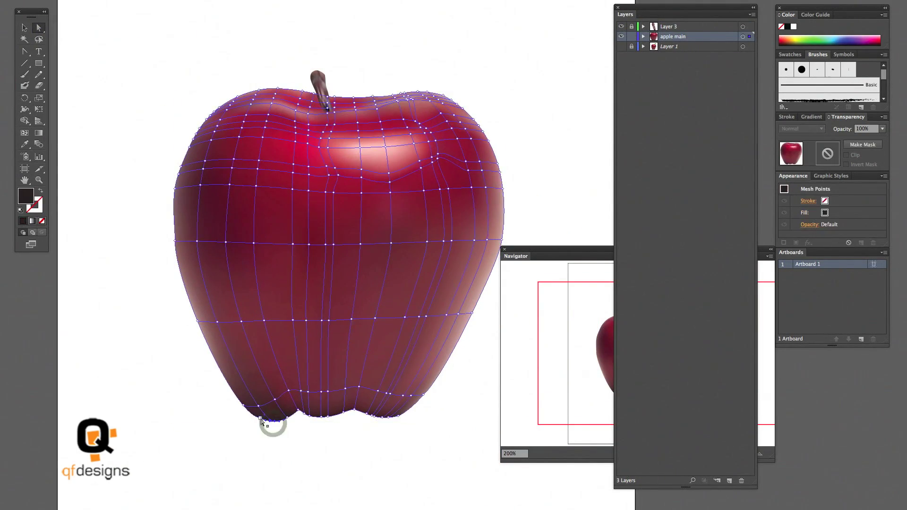
{"action": "left_click", "coordinate": [263, 428]}
{"action": "left_click", "coordinate": [334, 418]}
Recolor the mesh points along the apple's upper-right shoulder with sampled reds and pale pinks
{"action": "left_click", "coordinate": [373, 97]}
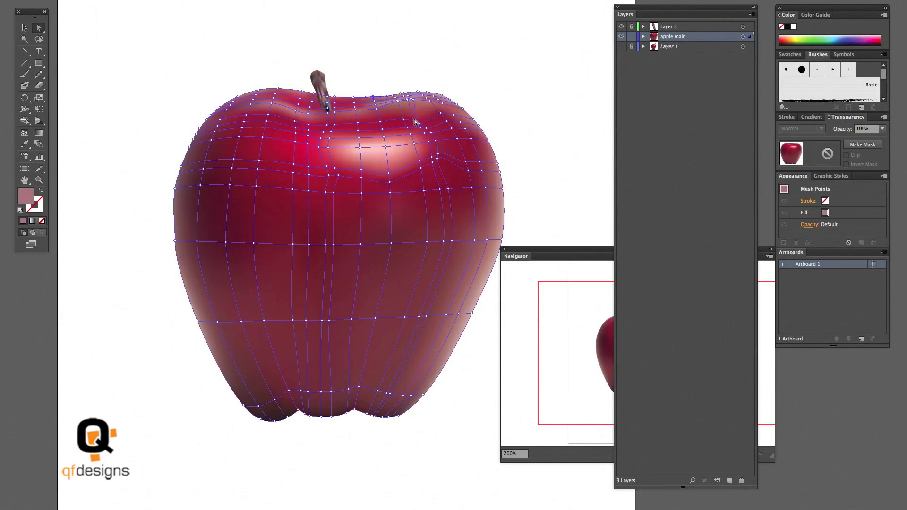
{"action": "key", "text": "i"}
{"action": "left_click", "coordinate": [427, 92]}
{"action": "left_click", "coordinate": [442, 89], "text": "super"}
{"action": "left_click", "coordinate": [445, 100], "text": "super"}
{"action": "left_click", "coordinate": [449, 95], "text": "super"}
{"action": "left_click", "coordinate": [432, 110], "text": "super"}
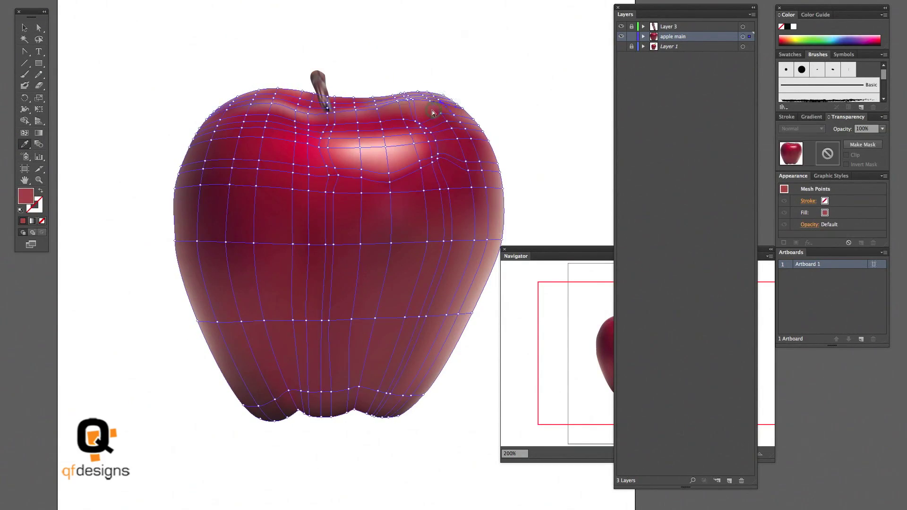
{"action": "left_click", "coordinate": [447, 94], "text": "super"}
{"action": "left_click", "coordinate": [443, 104], "text": "ctrl"}
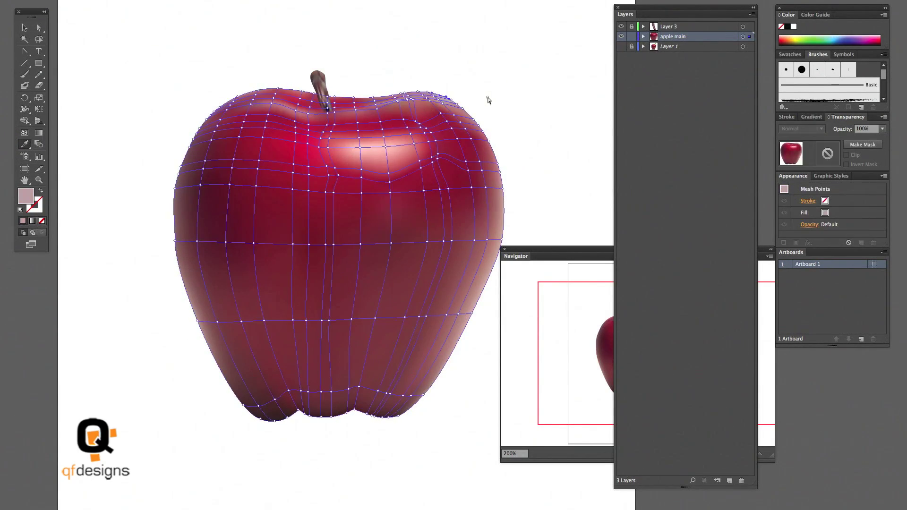
Darken the hollow around the stem's base by coloring its mesh points with sampled dark reds
{"action": "left_click", "coordinate": [256, 387]}
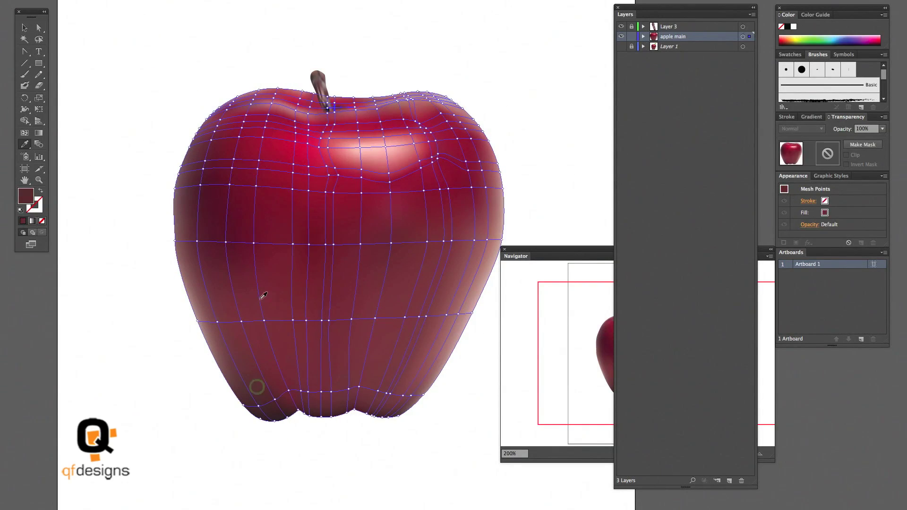
{"action": "left_click", "coordinate": [100, 166], "text": "super"}
{"action": "left_click", "coordinate": [354, 107], "text": "super"}
{"action": "left_click", "coordinate": [354, 88], "text": "super"}
{"action": "left_click", "coordinate": [333, 107], "text": "super"}
{"action": "left_click", "coordinate": [297, 105], "text": "super"}
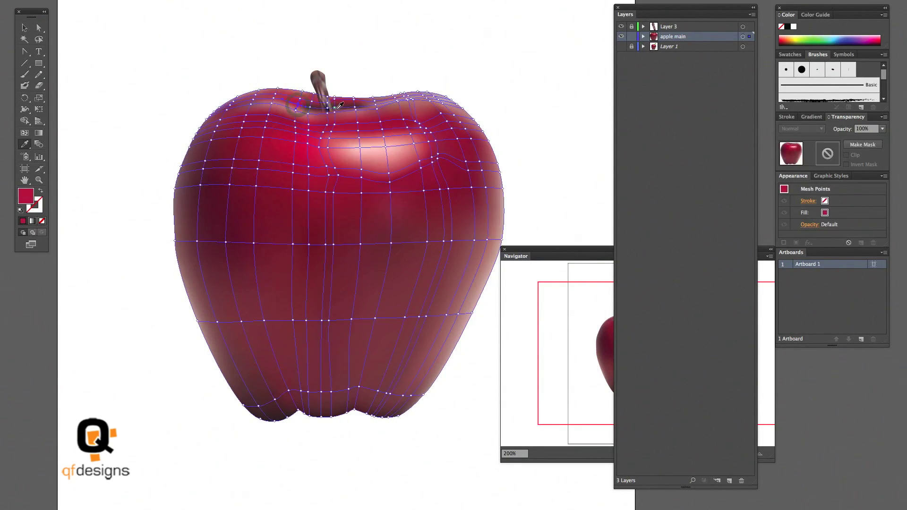
{"action": "left_click", "coordinate": [383, 60], "text": "ctrl"}
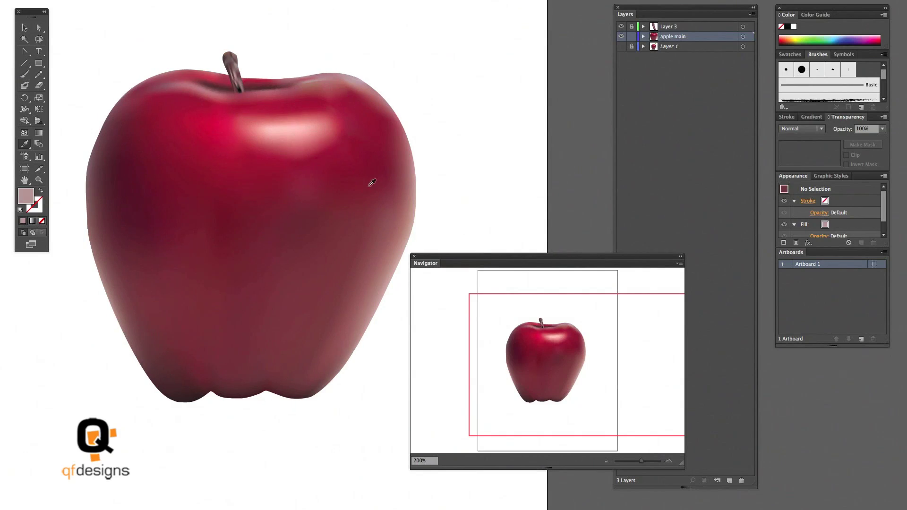
Recolor the mesh points of the apple's main highlight with a near-white center and a pinkish-red lower edge
{"action": "left_click", "coordinate": [300, 127], "text": "ctrl"}
{"action": "left_click", "coordinate": [300, 156]}
{"action": "left_click", "coordinate": [463, 146], "text": "ctrl"}
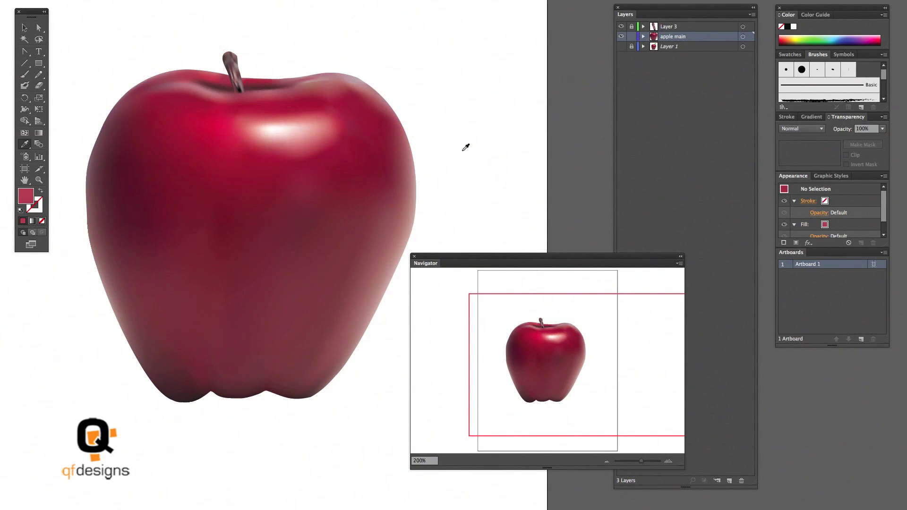